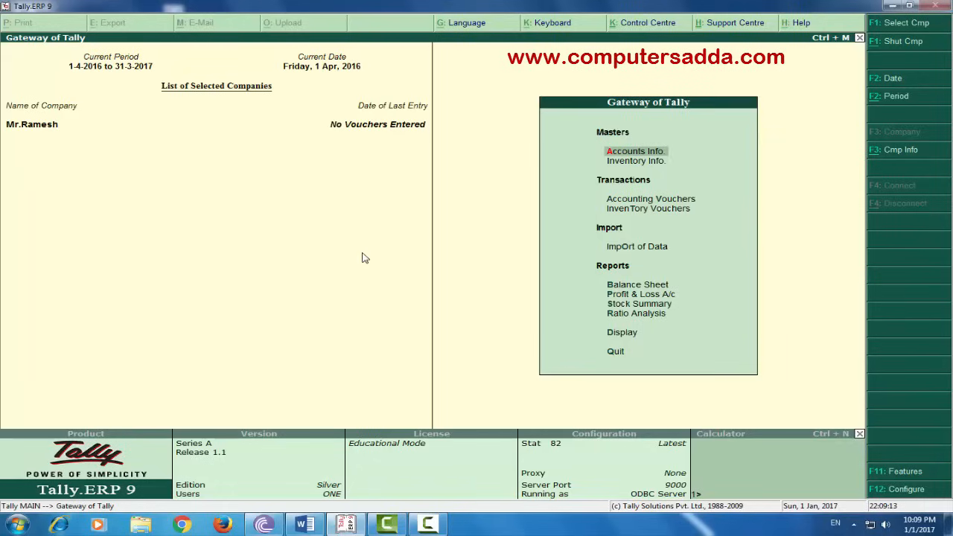
Step: Shut the currently open company and open the form for creating a new company
key("alt+F1")
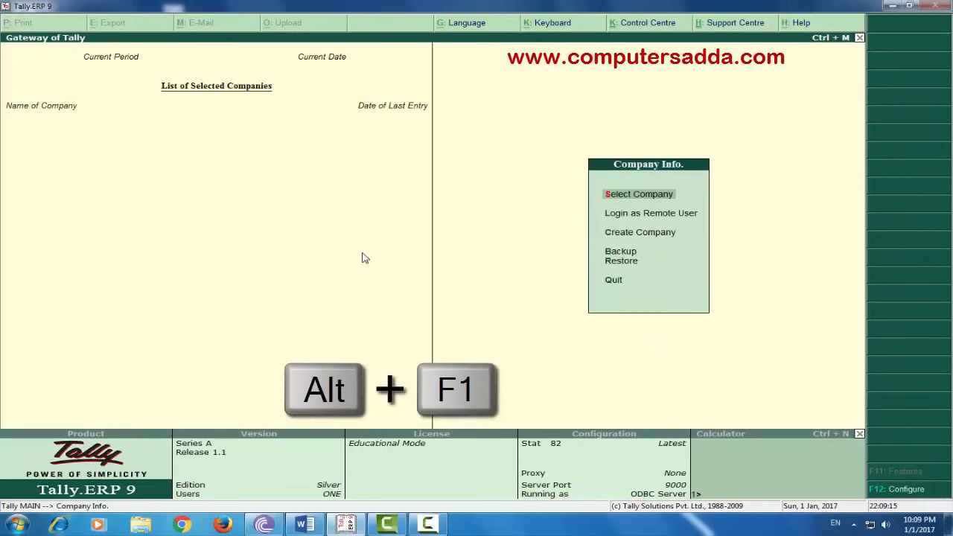
key("Down")
key("Down")
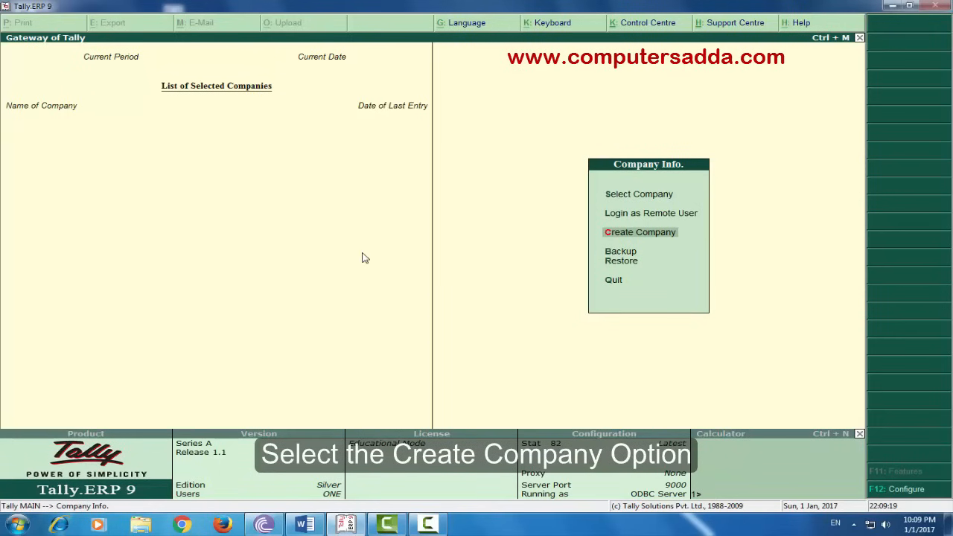
key("Return")
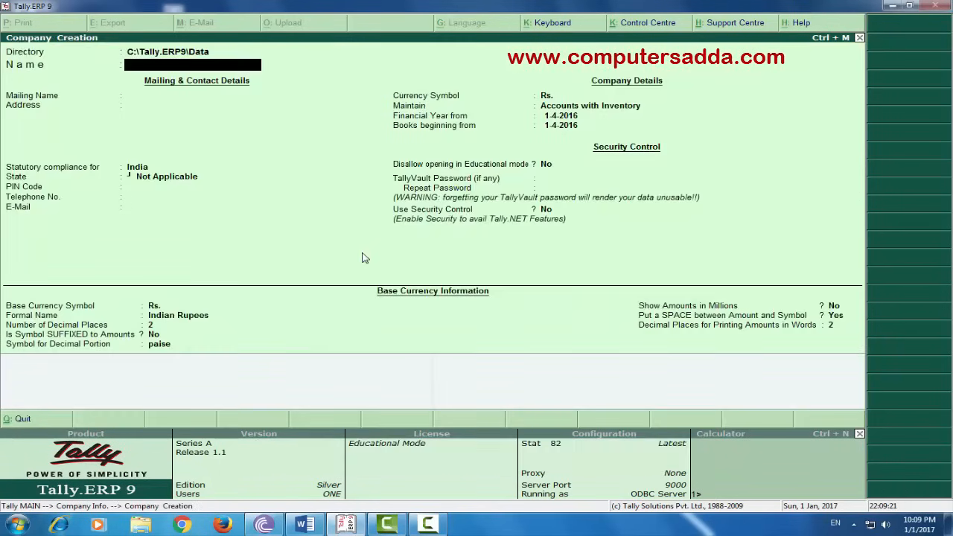
Step: Enter the owner's name as the company name, keep it as the mailing name, and fill in the company address
type("Mr")
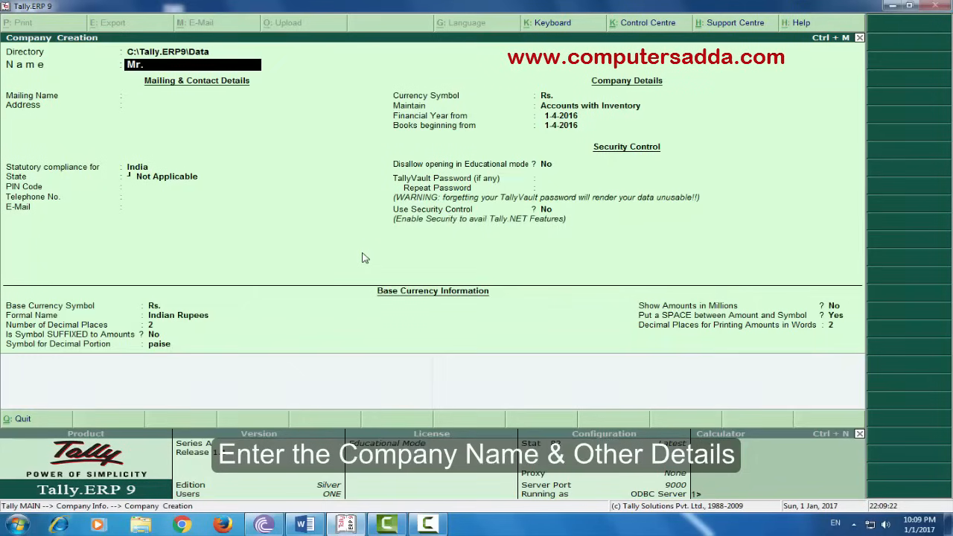
type(".Kumar")
key("Return")
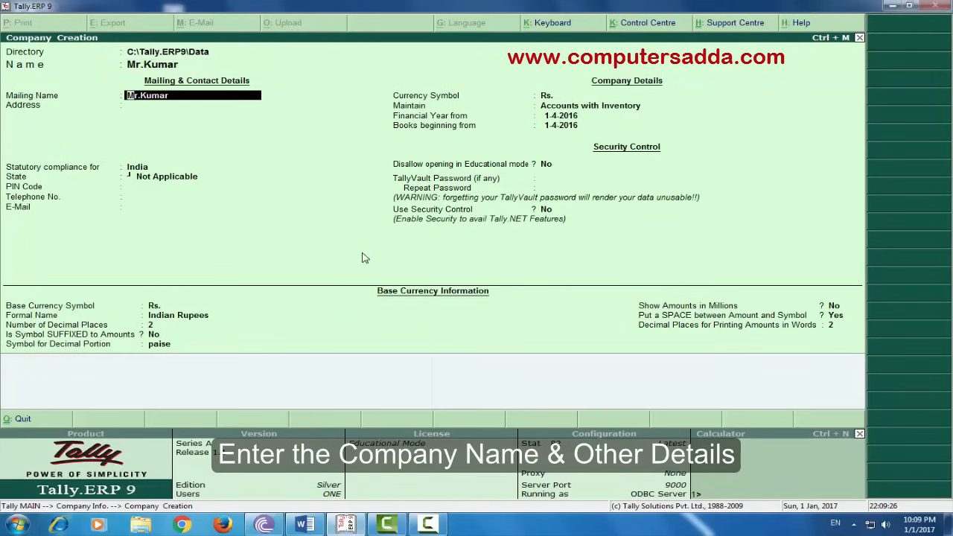
key("Return")
type("GUNTUR")
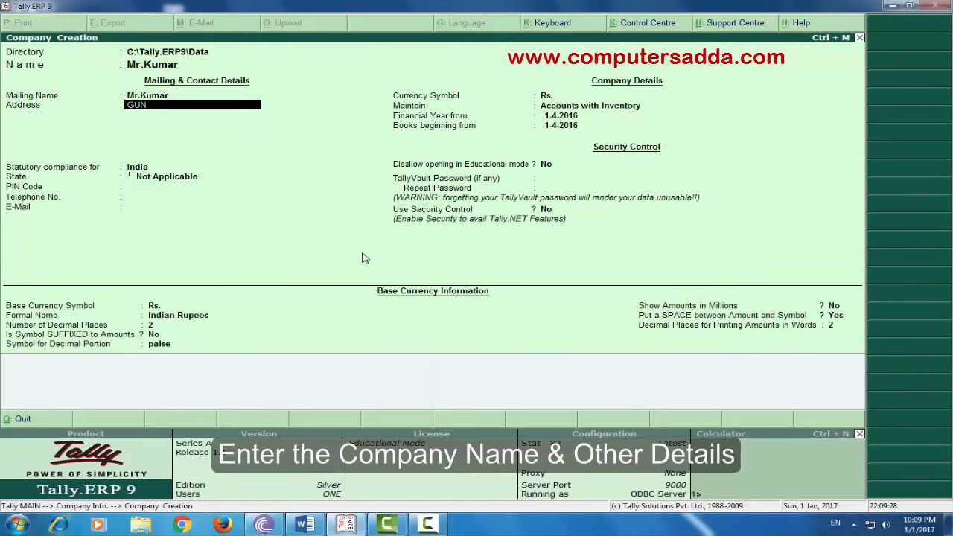
key("Return")
key("Return")
key("Return")
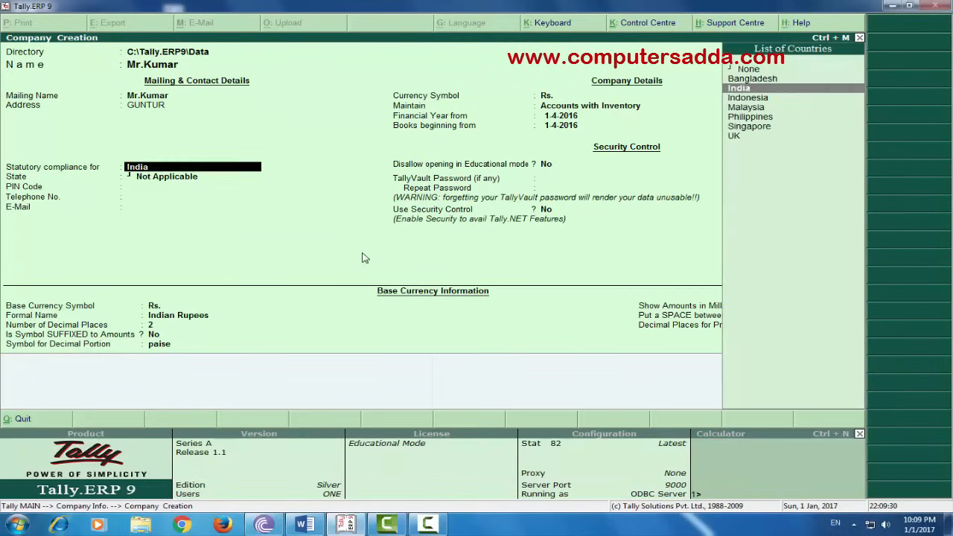
Step: Set the state to Andhra Pradesh with India for statutory compliance, keep the remaining defaults, and save the company
key("Down")
key("Down")
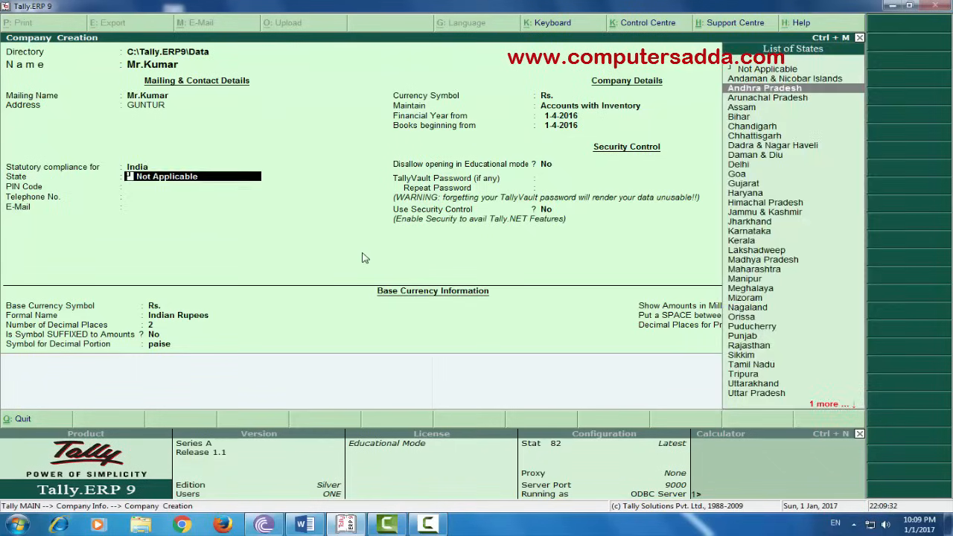
key("Return")
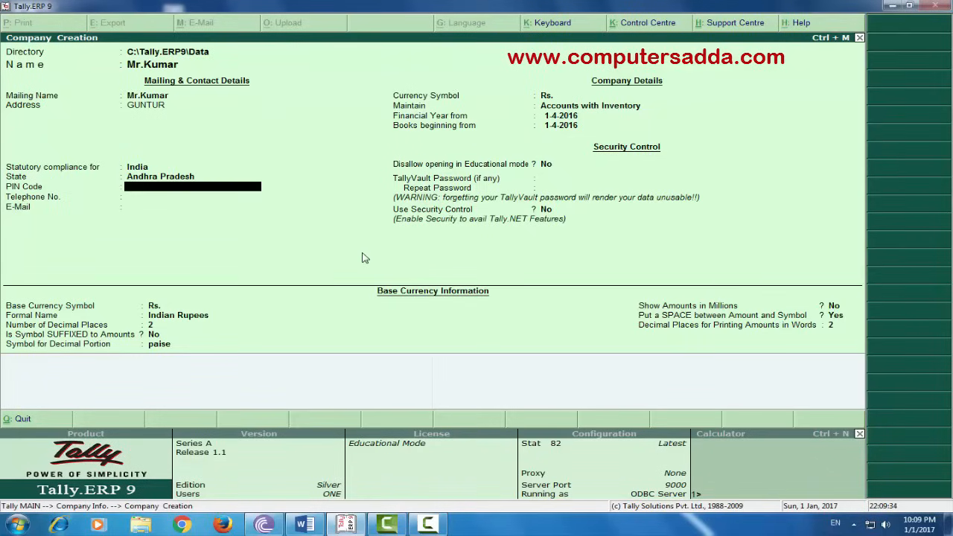
key("Return")
key("Return")
key("Return")
key("Return")
key("Return")
key("Return")
key("Return")
key("Return")
key("ctrl+a")
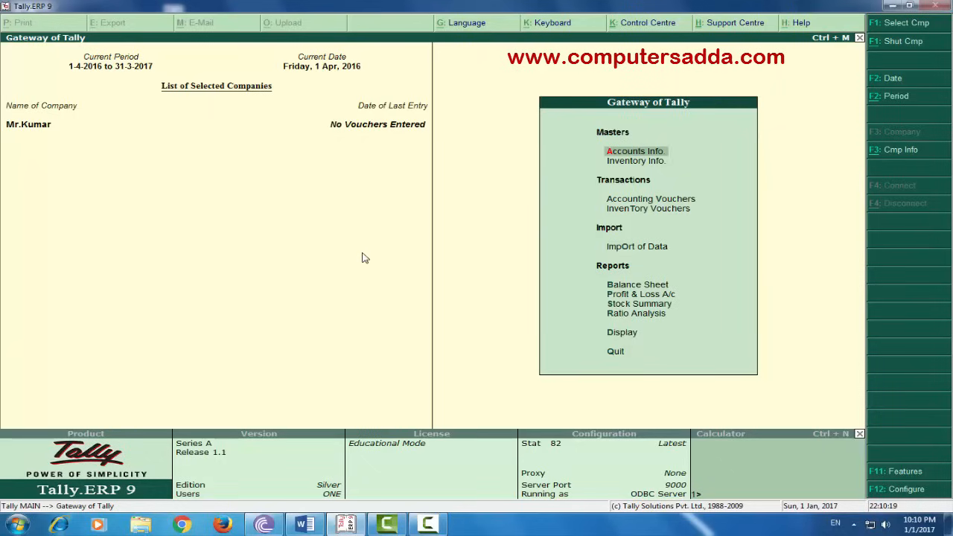
Step: Open multiple ledger creation for the new company with All Items as the group
key("Return")
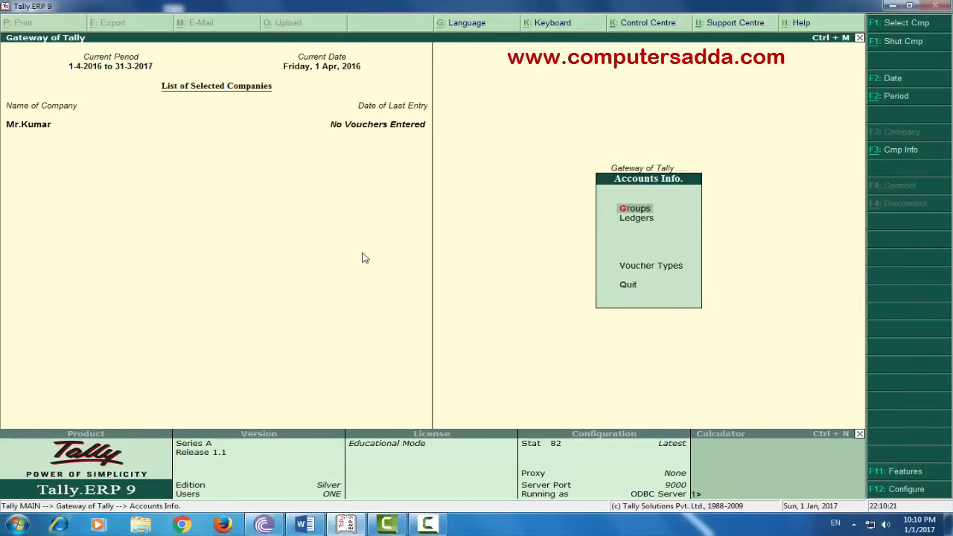
key("Down")
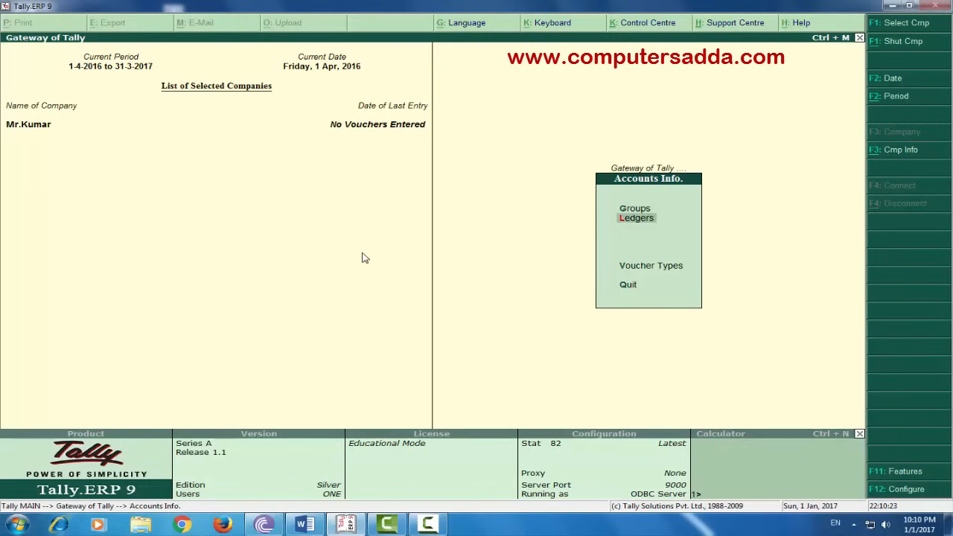
key("Return")
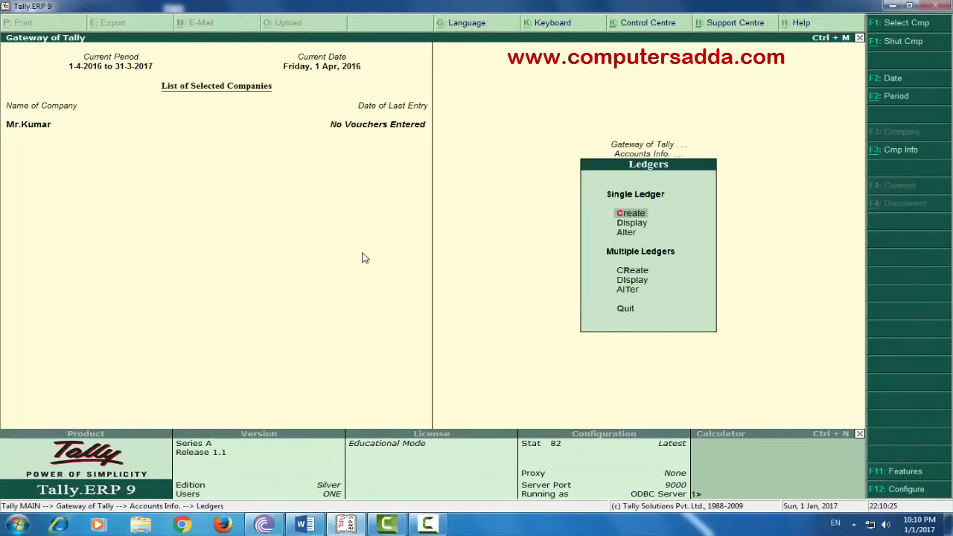
key("Down")
key("Down")
key("Down")
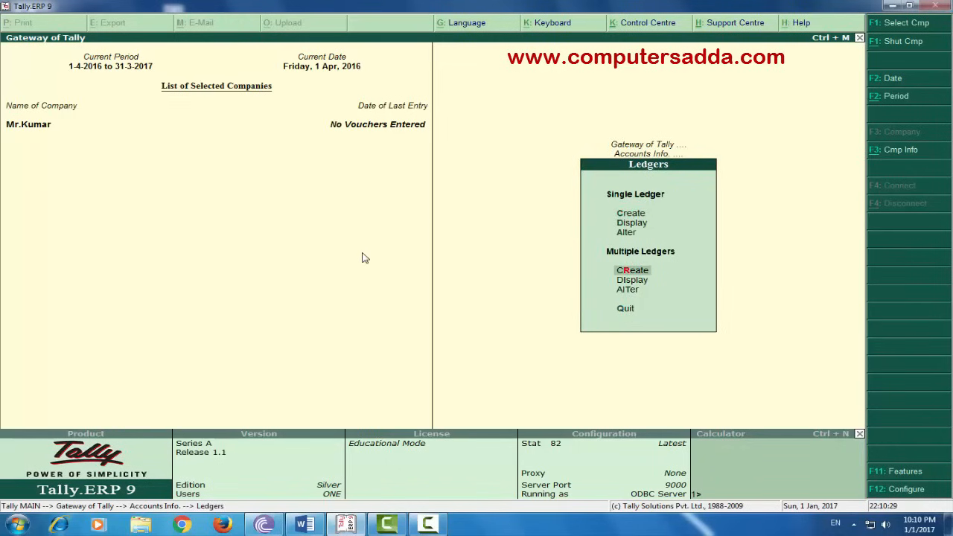
key("Return")
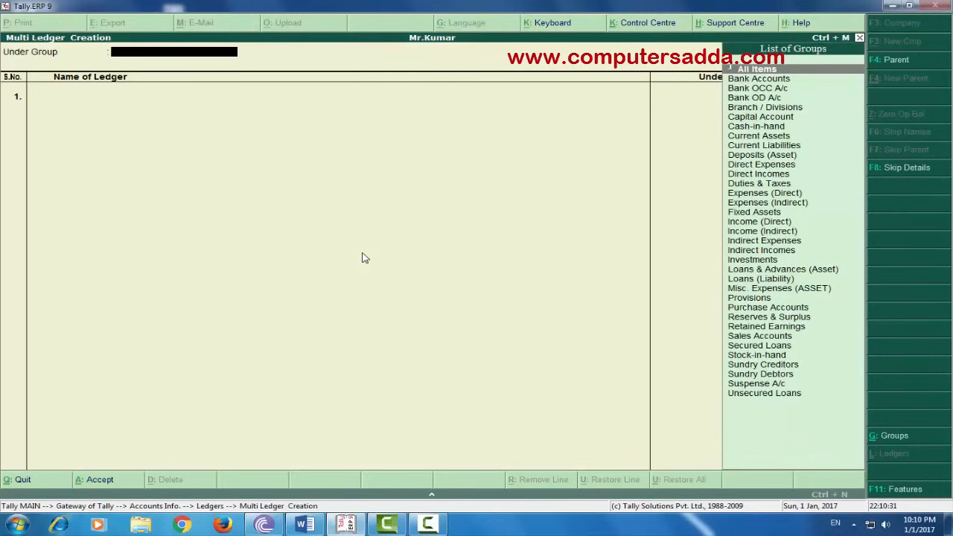
key("Return")
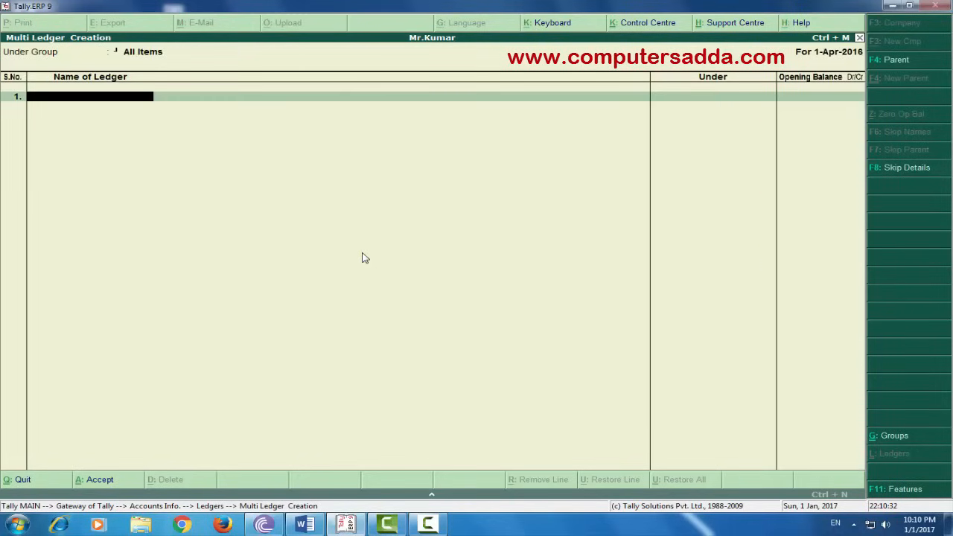
Step: Add a ledger with the owner's name under Capital Account, without an opening balance
type("MR.KUMAR")
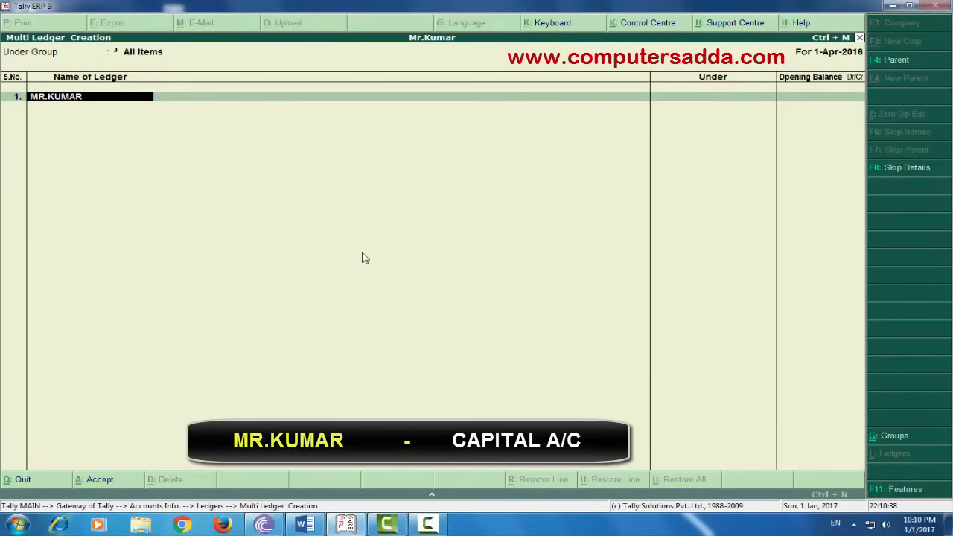
key("Return")
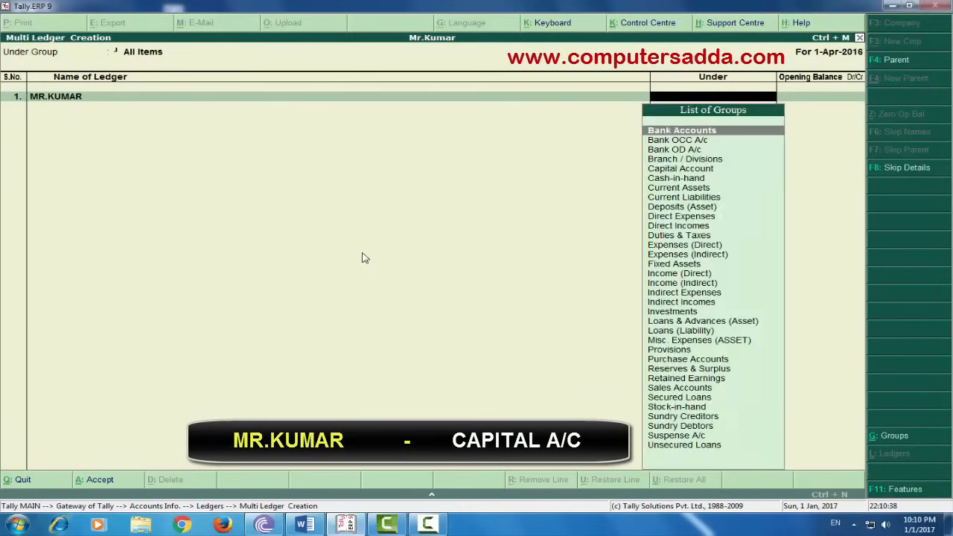
type("c")
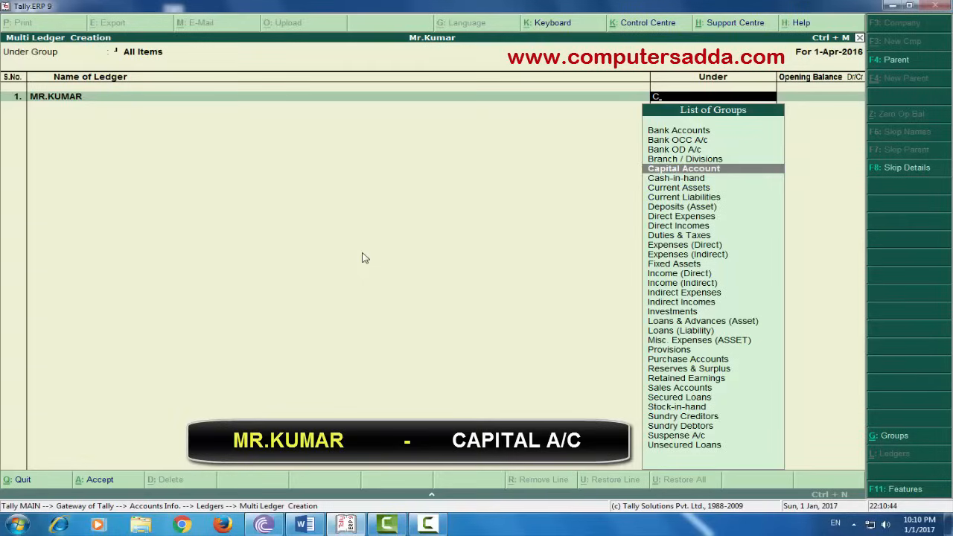
key("Return")
key("Return")
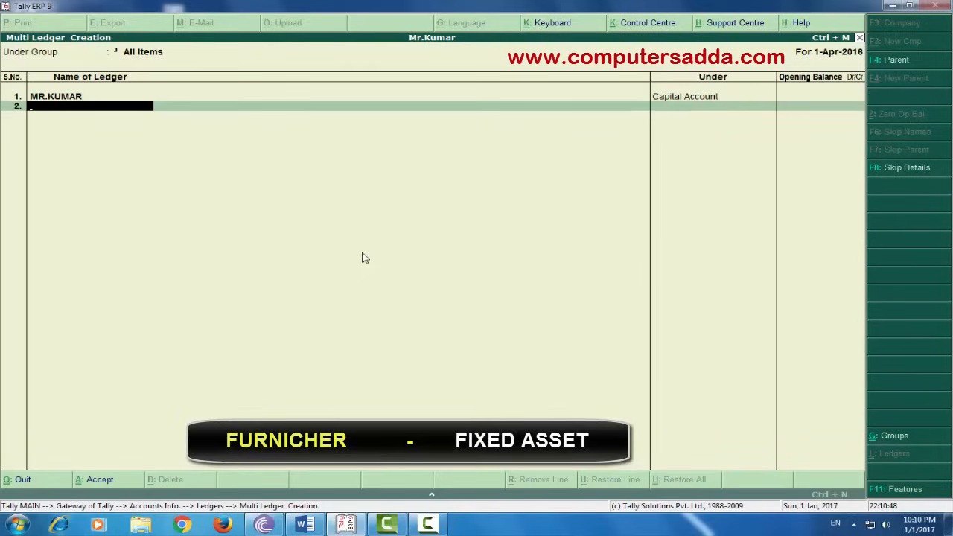
Step: Add a ledger named FURNICHER under Fixed Assets, leaving the opening balance blank
type("FURNICHER")
key("Return")
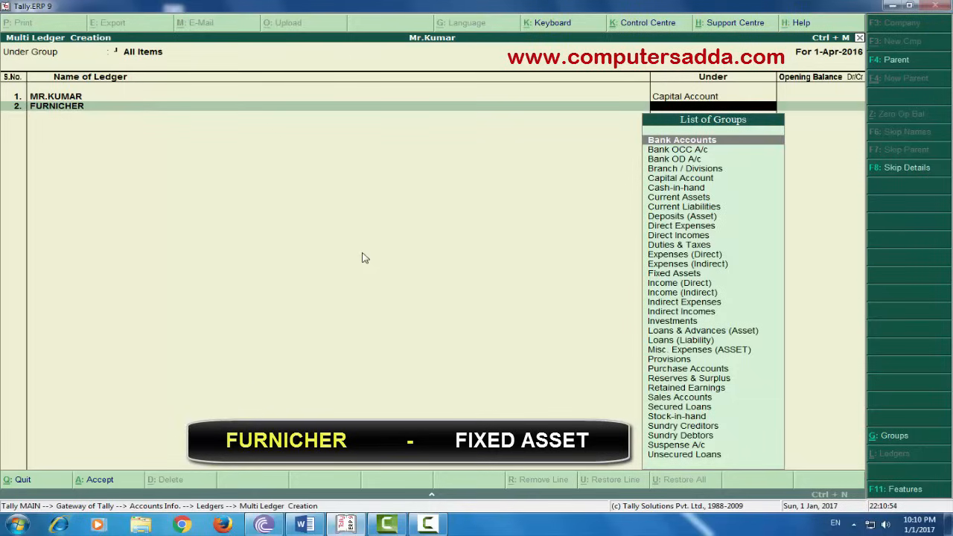
type("f")
key("Return")
key("Return")
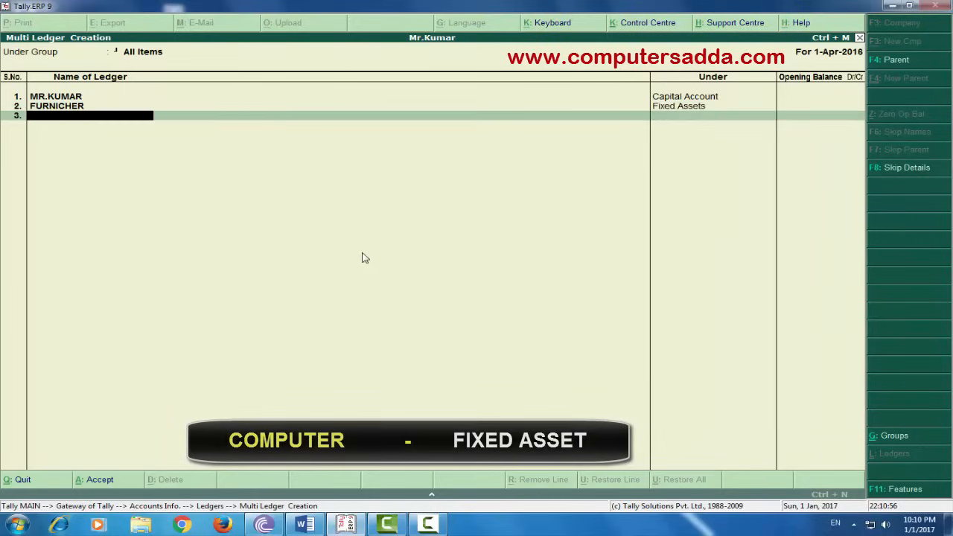
Step: Add a ledger named COMPUTER under Fixed Assets, leaving the opening balance blank
type("COMPUTER")
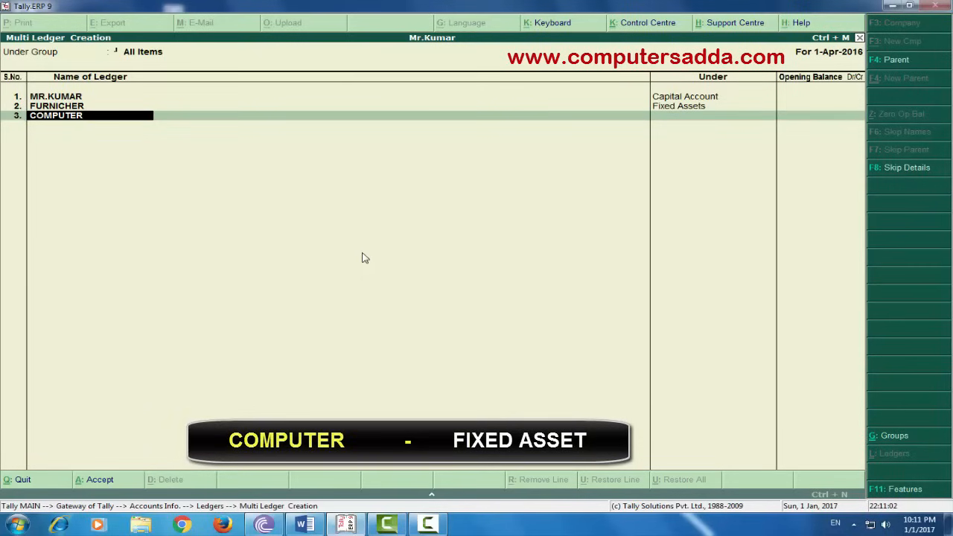
key("Return")
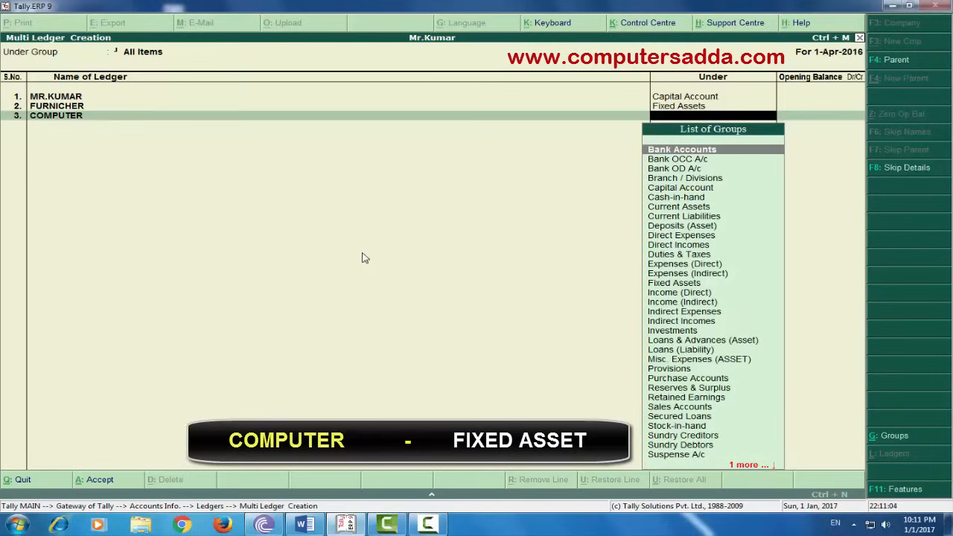
type("f")
key("Return")
key("Return")
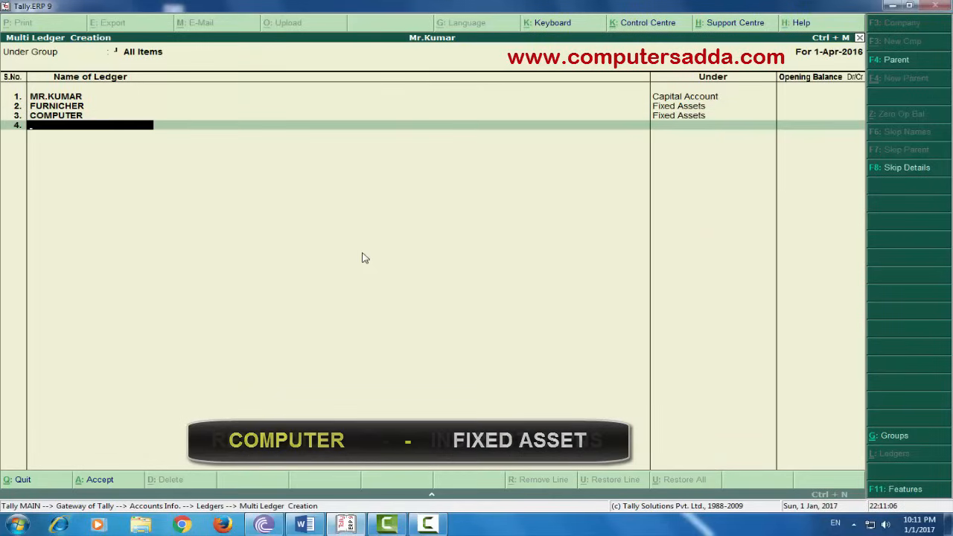
Step: Add a ledger named RENT PAID under Indirect Expenses, leaving the opening balance blank
type("RENT")
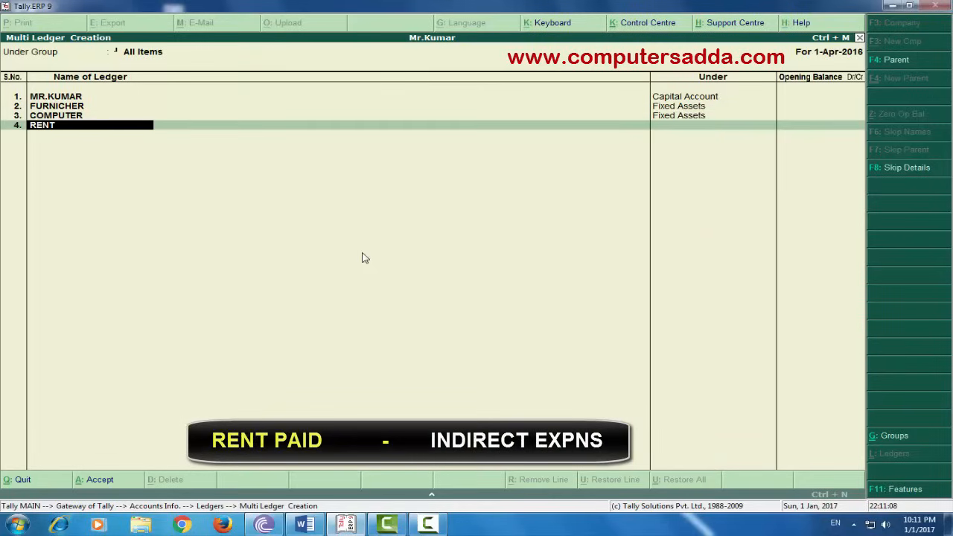
type(" PAID")
key("Return")
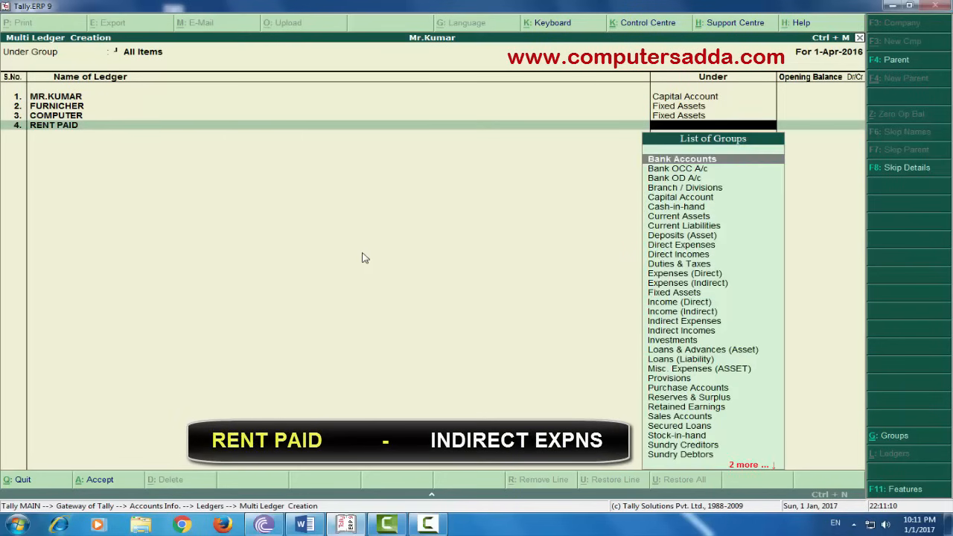
type("IN")
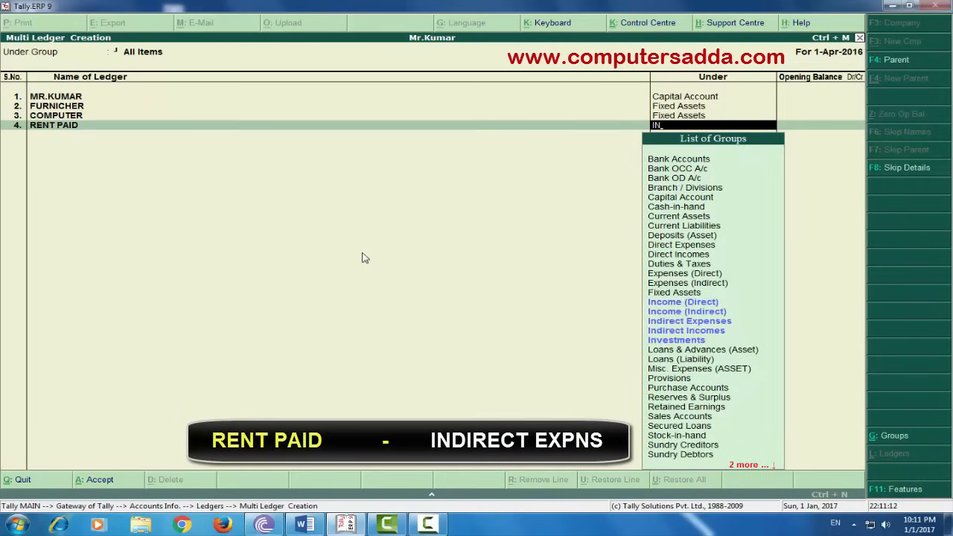
type("D")
key("Return")
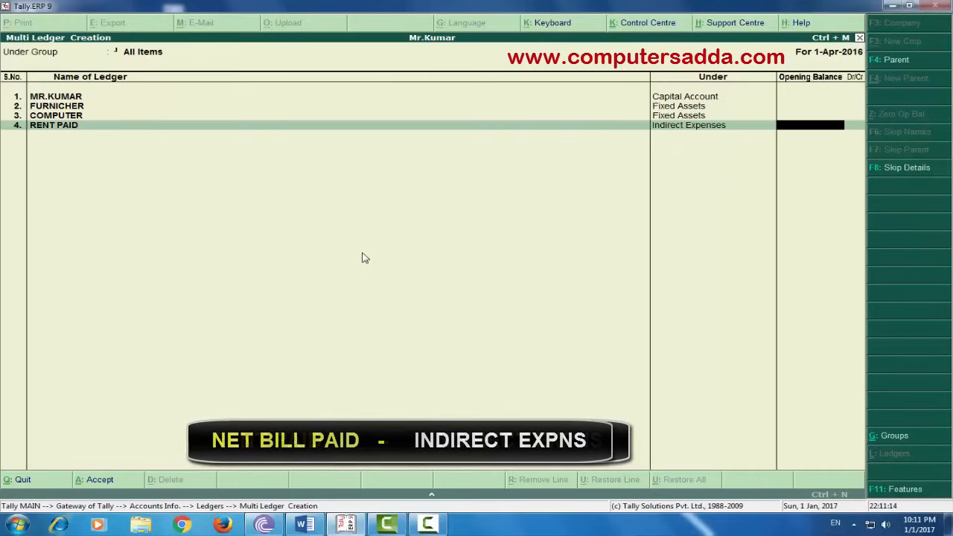
key("Return")
Step: Add a ledger named NET BILL PAID under Indirect Expenses, leaving the opening balance blank
type("NET BILL PAID")
key("Return")
type("IN")
key("Down")
key("Down")
key("Down")
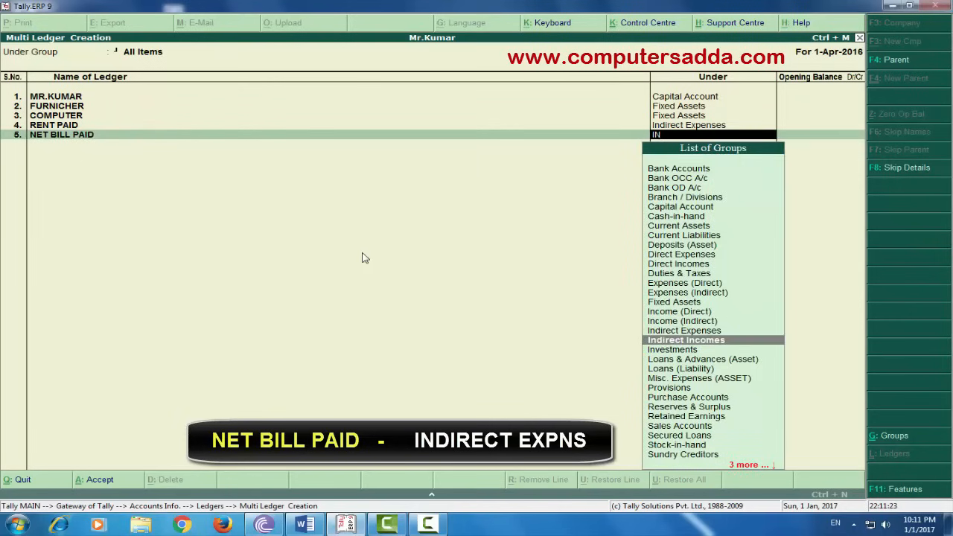
key("Up")
key("Return")
key("Return")
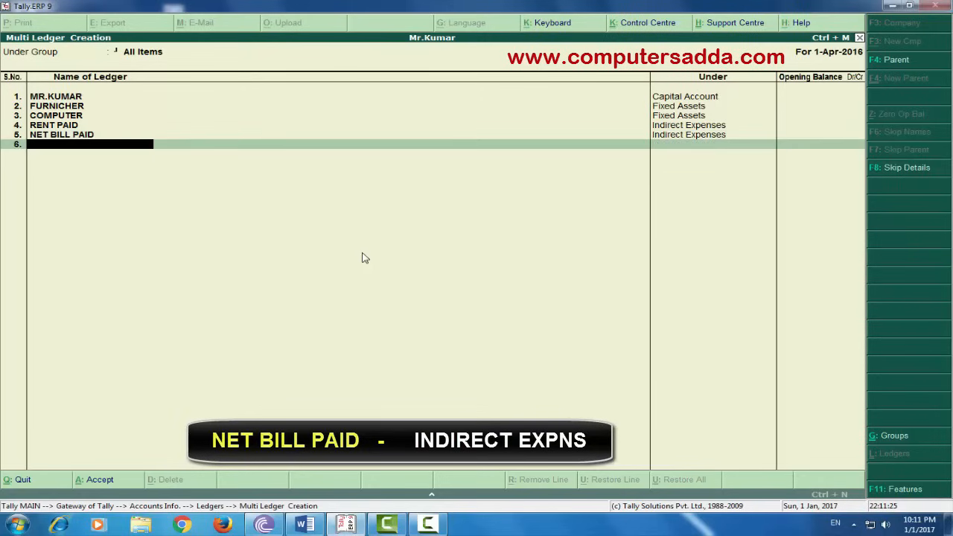
Step: Add a ledger named FEES RECV under Indirect Incomes, leaving the opening balance blank
type("F")
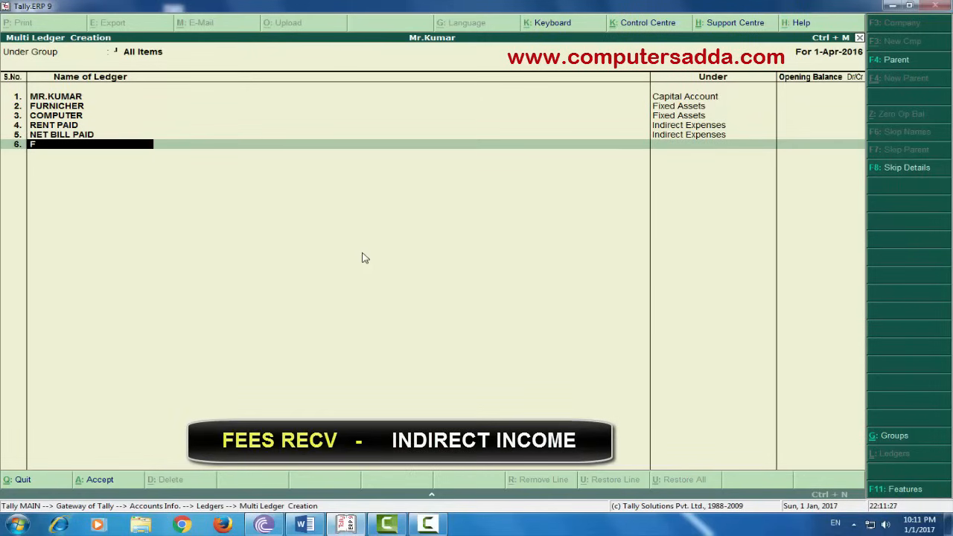
type("EES RECV")
key("Return")
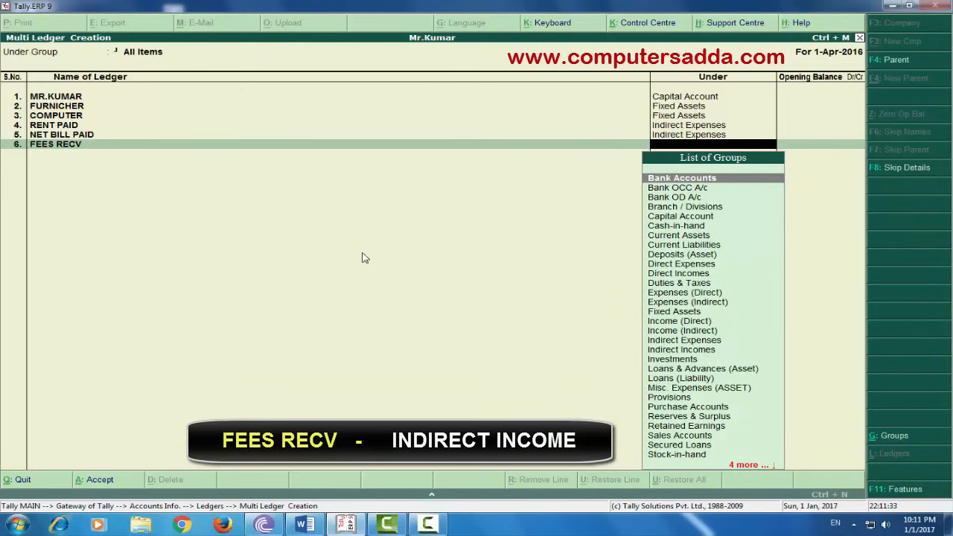
type("IN")
key("Down")
key("Down")
key("Down")
key("Return")
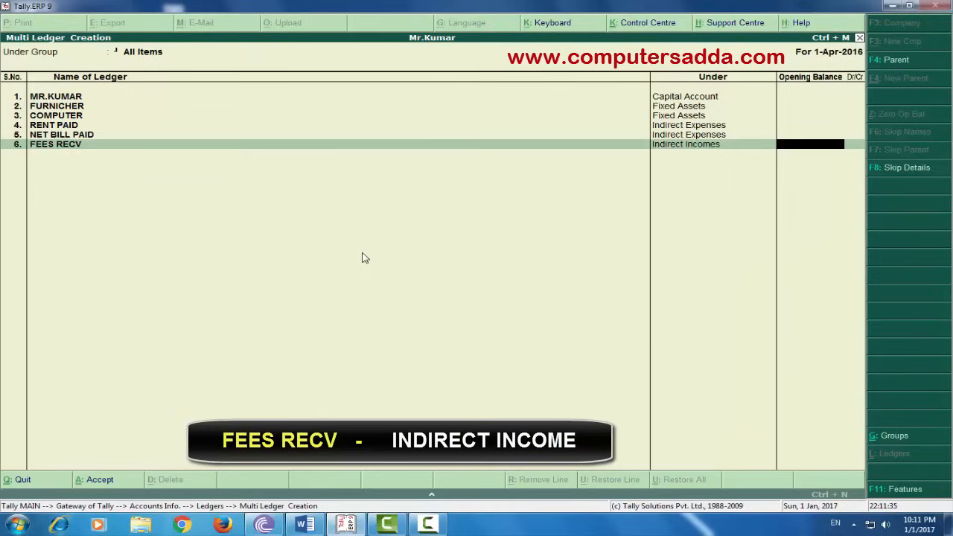
key("Return")
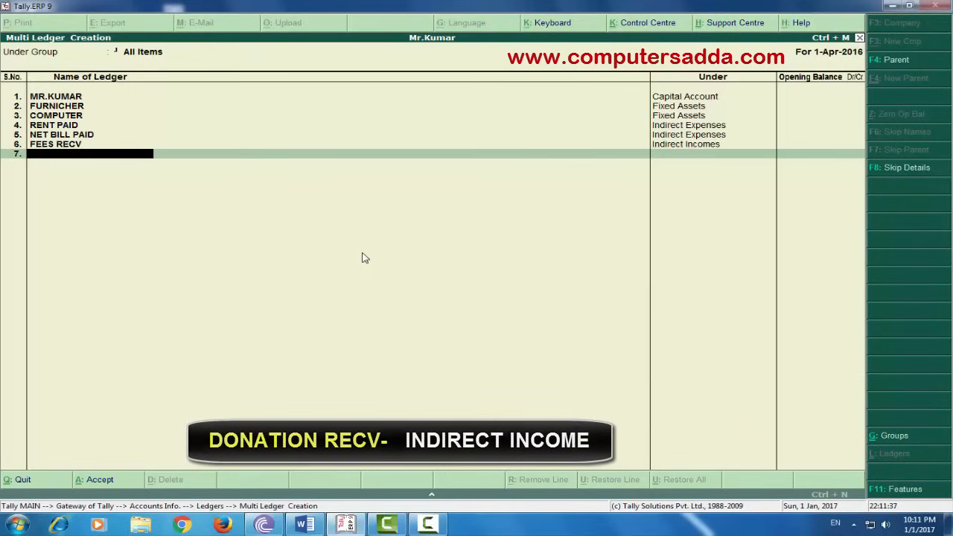
Step: Add a ledger named DONATION RECV under Indirect Incomes, leaving the opening balance blank
type("DONATION RECV")
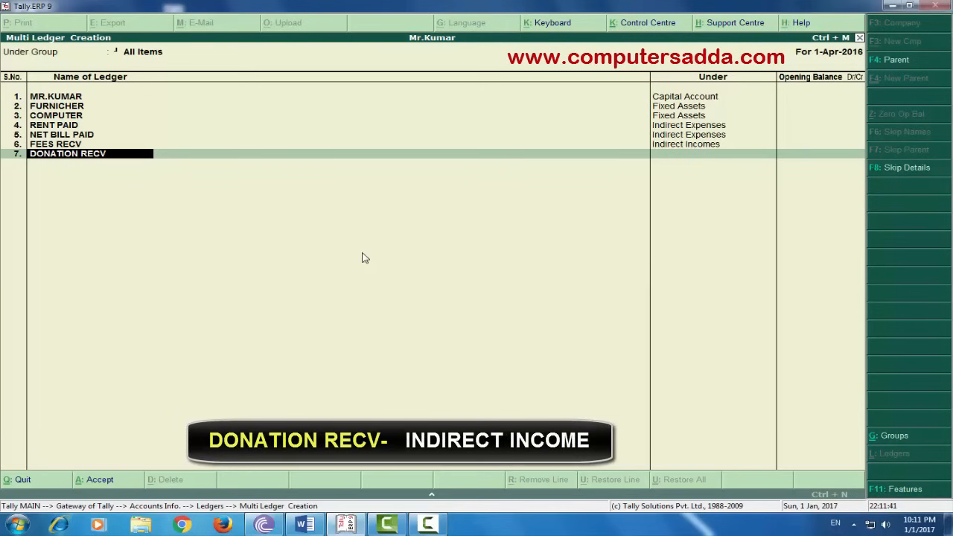
key("Return")
type("IN")
key("Down")
key("Return")
key("Return")
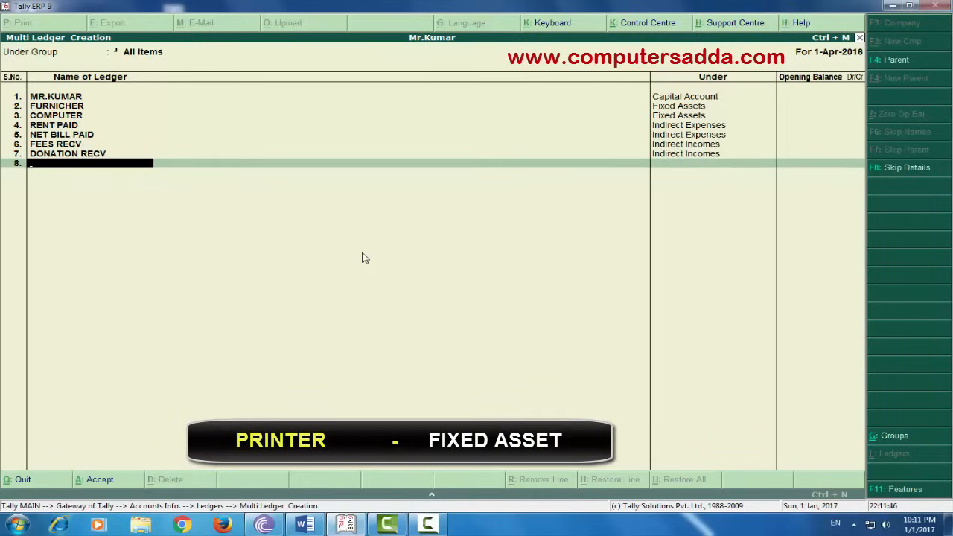
Step: Add a ledger named PRINTER under Fixed Assets, leaving the opening balance blank
type("PRINTER")
key("Return")
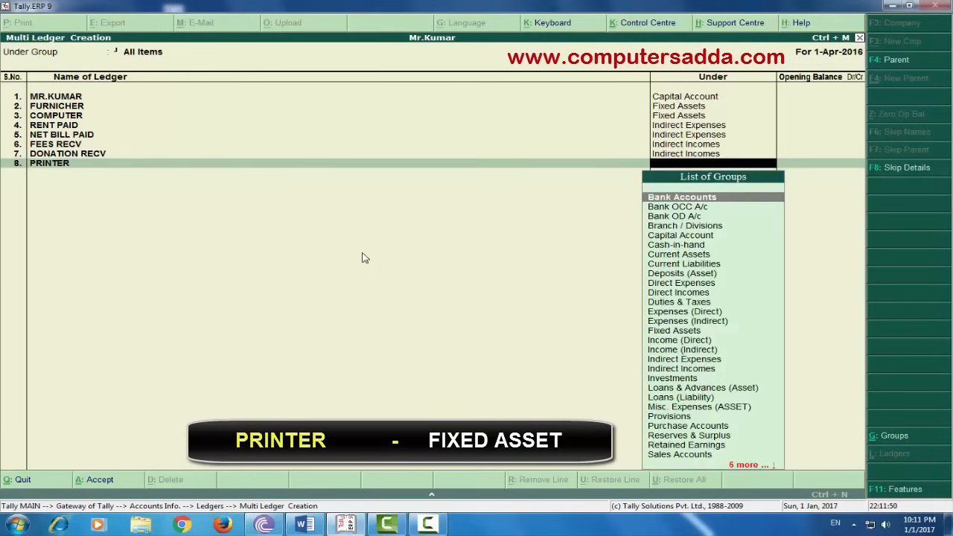
type("f")
key("Return")
key("Return")
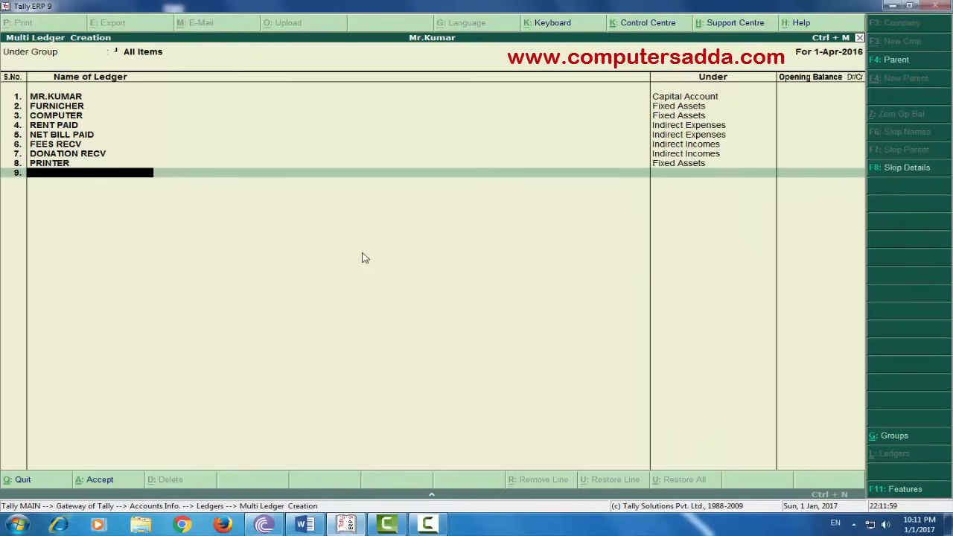
Step: End the ledger list, save all the new ledgers and return to the Gateway of Tally
key("Return")
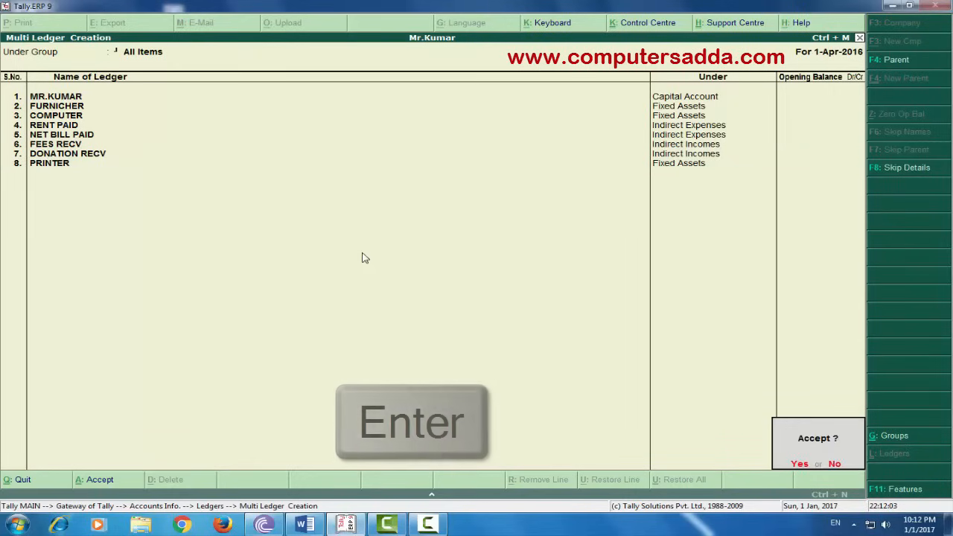
key("Return")
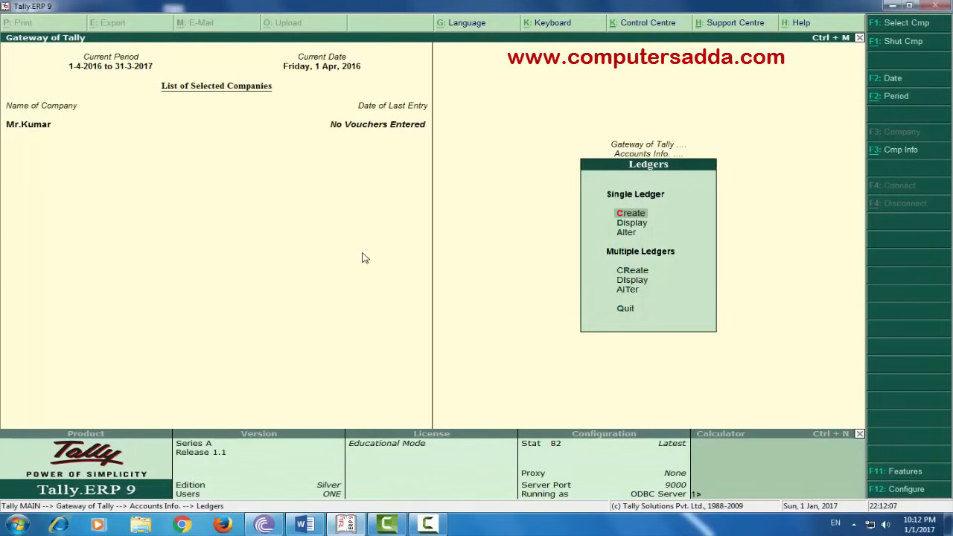
key("Escape")
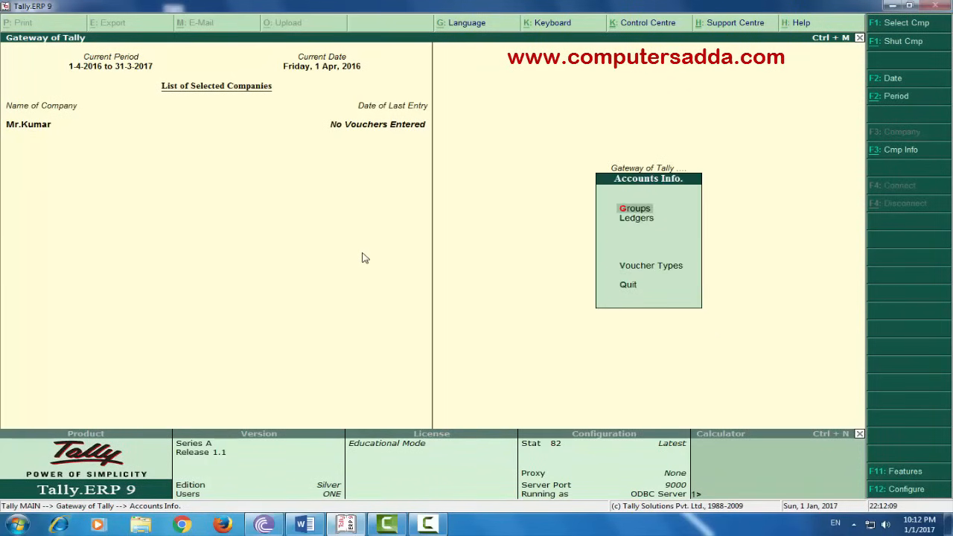
key("Escape")
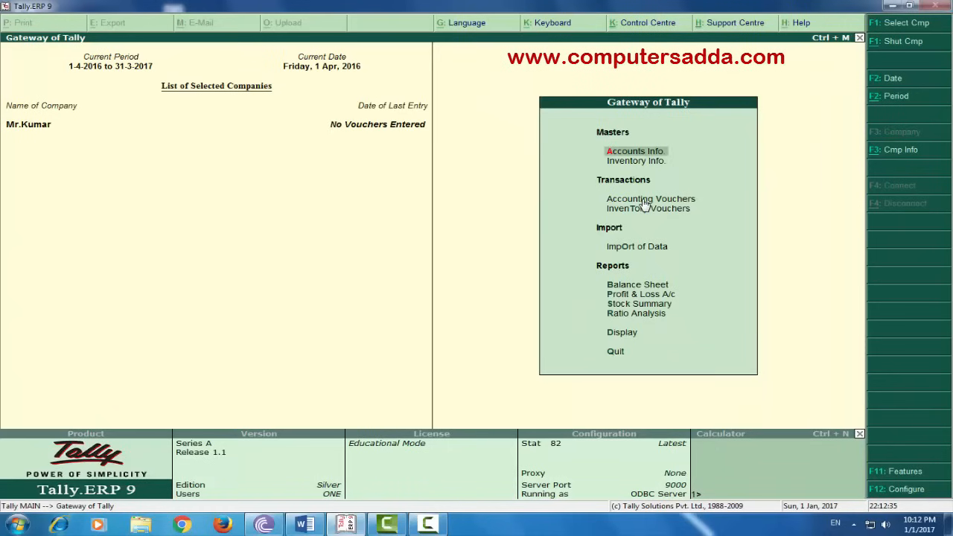
Step: Start a receipt accounting voucher with Cash as the account
left_click(645, 199)
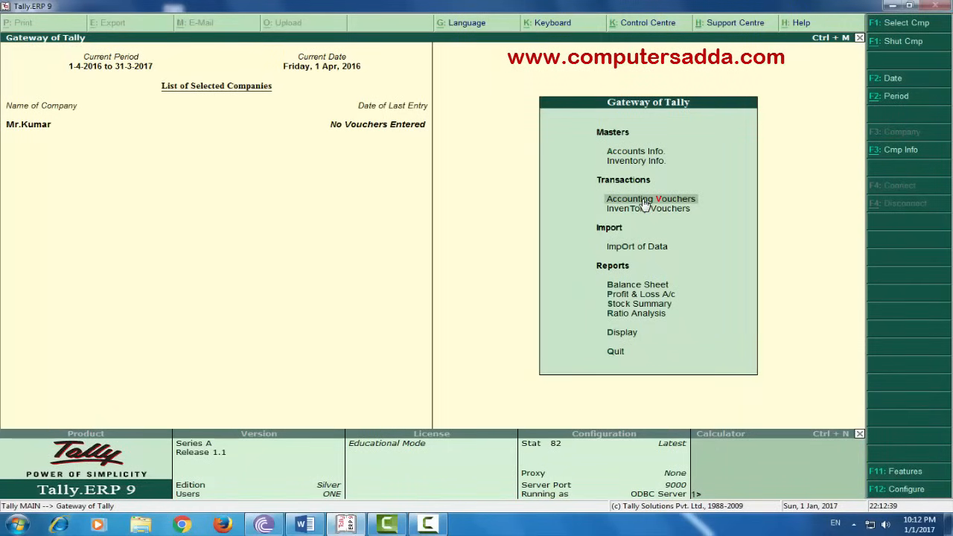
left_click(645, 201)
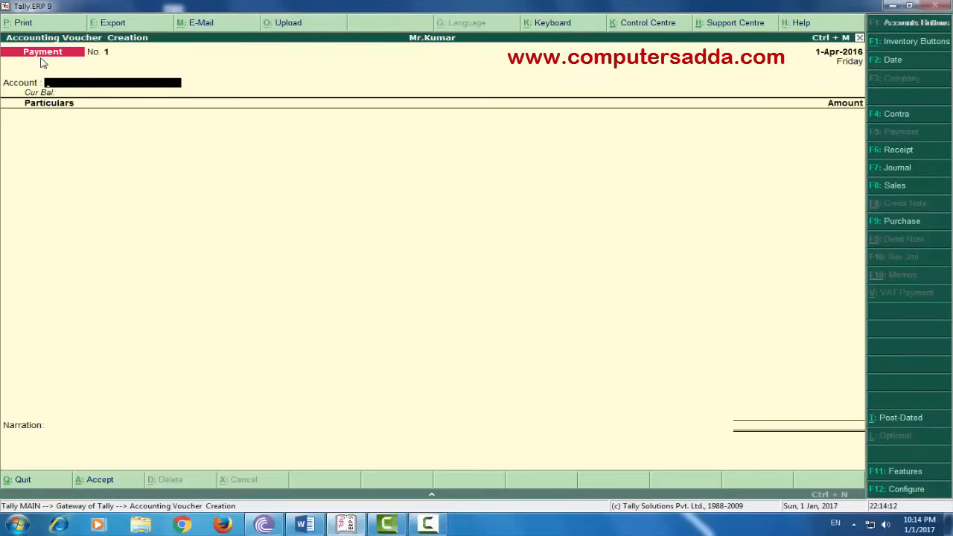
key("F6")
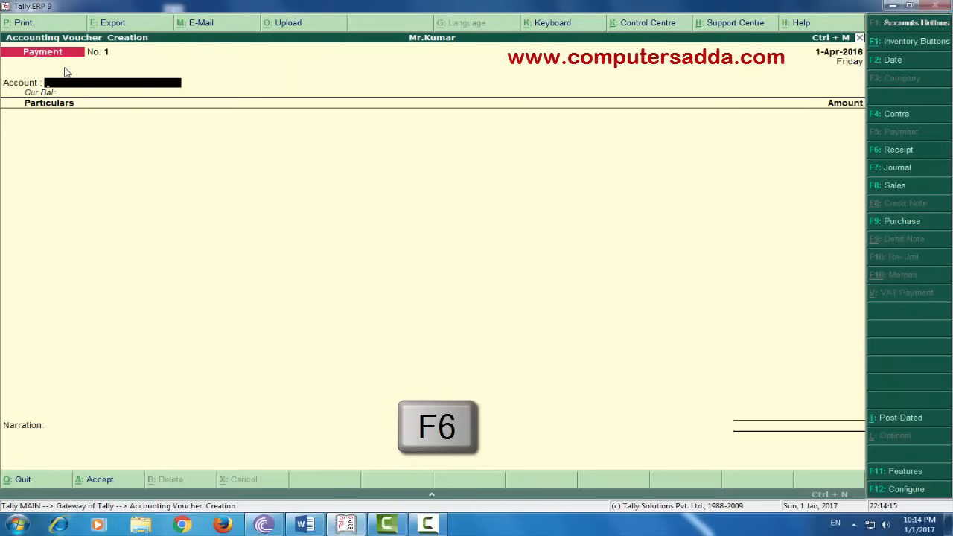
key("F6")
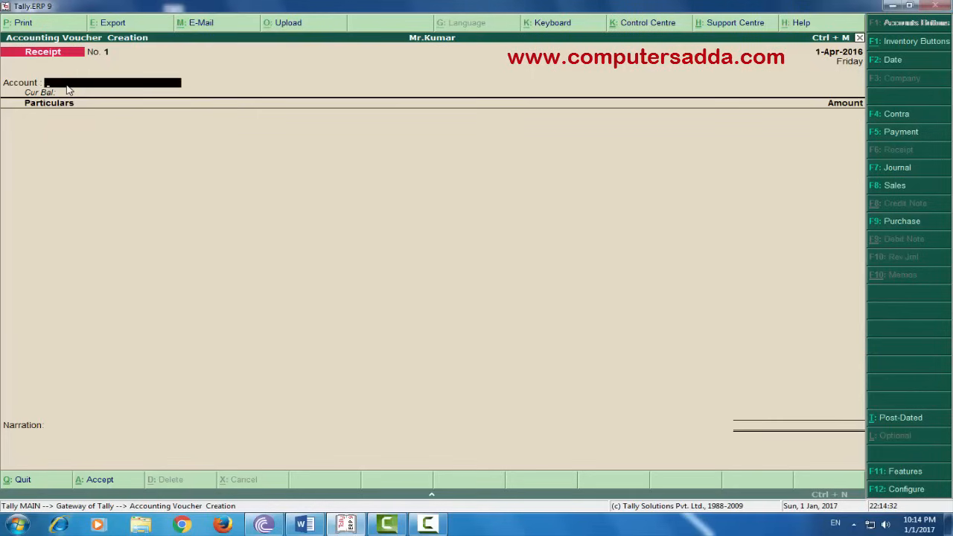
left_click(66, 85)
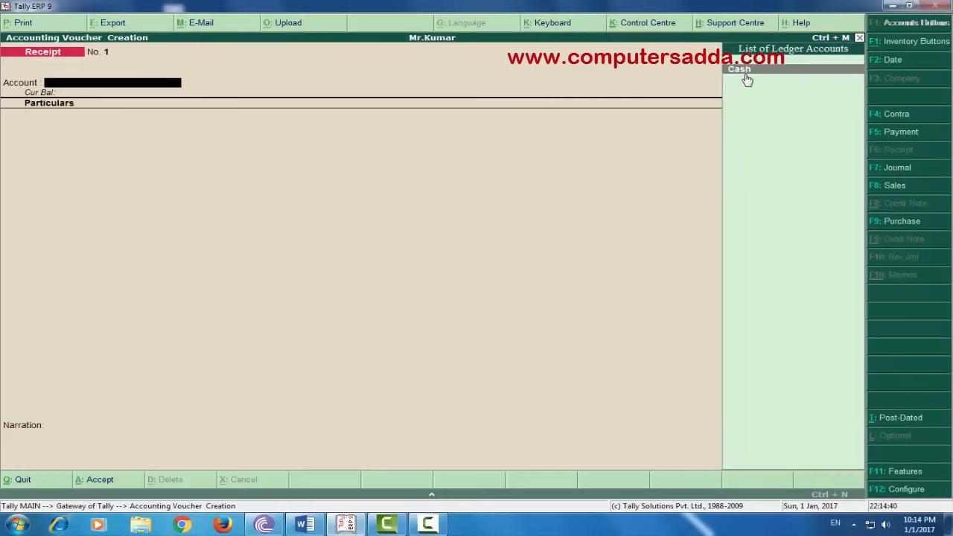
left_click(745, 74)
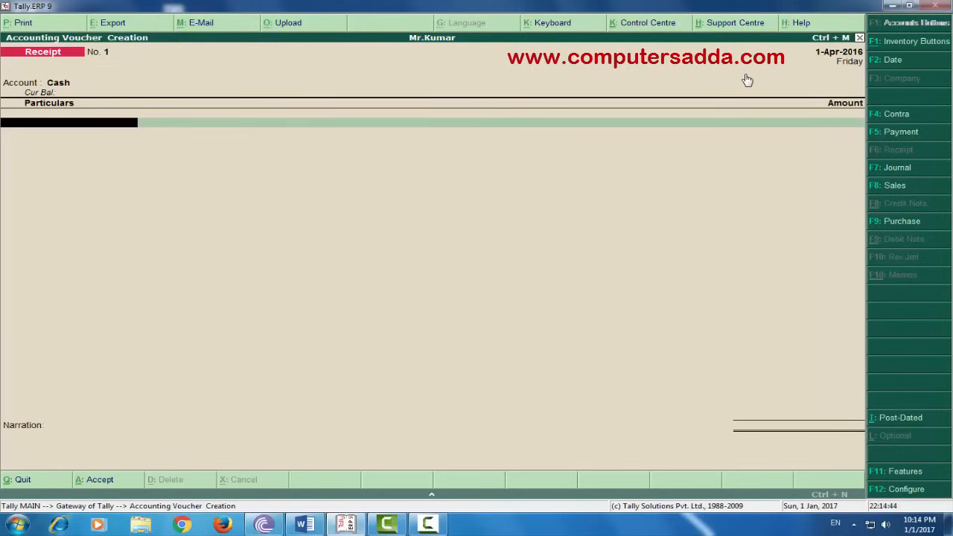
Step: Enter 200000 against the owner's capital ledger in the receipt and save the voucher without a narration
type("MR")
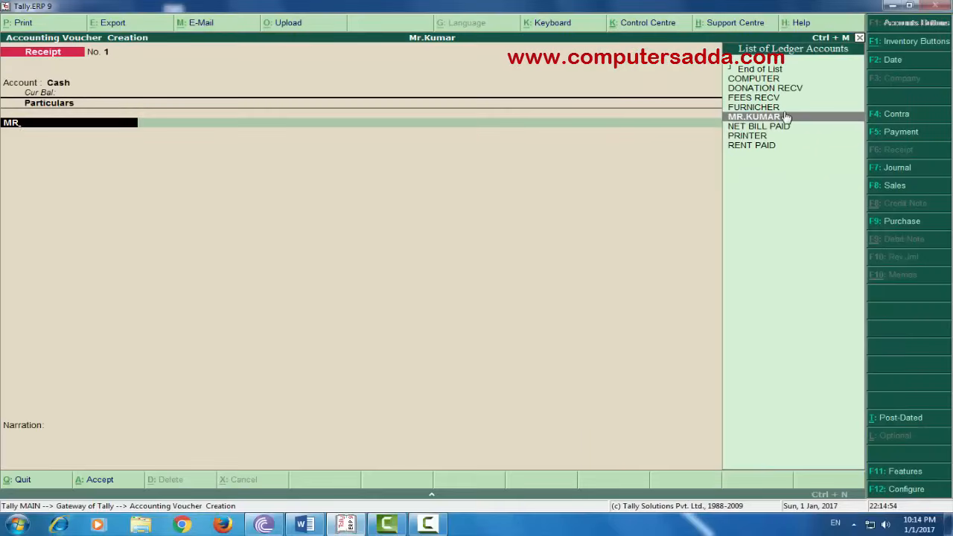
key("Up")
key("Up")
key("Down")
key("Down")
key("Return")
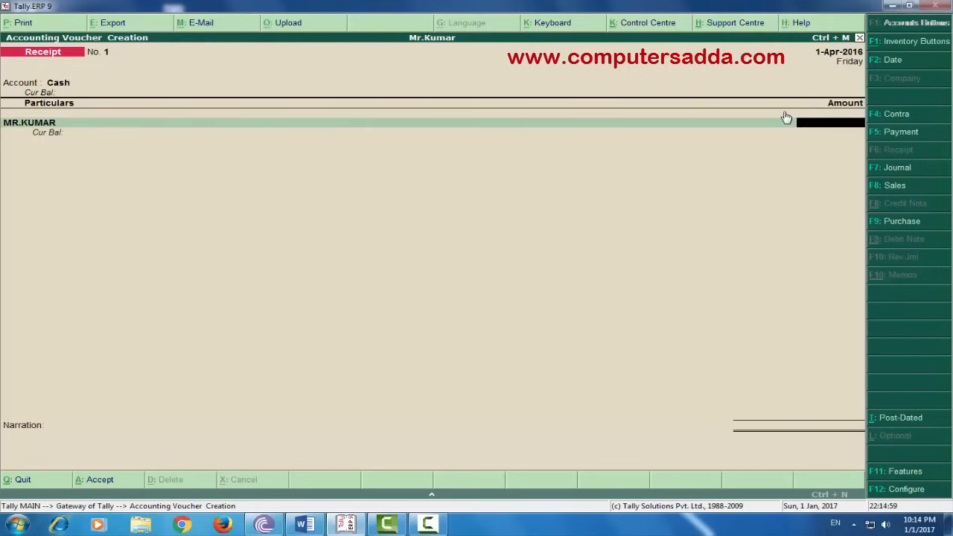
type("200000")
key("Return")
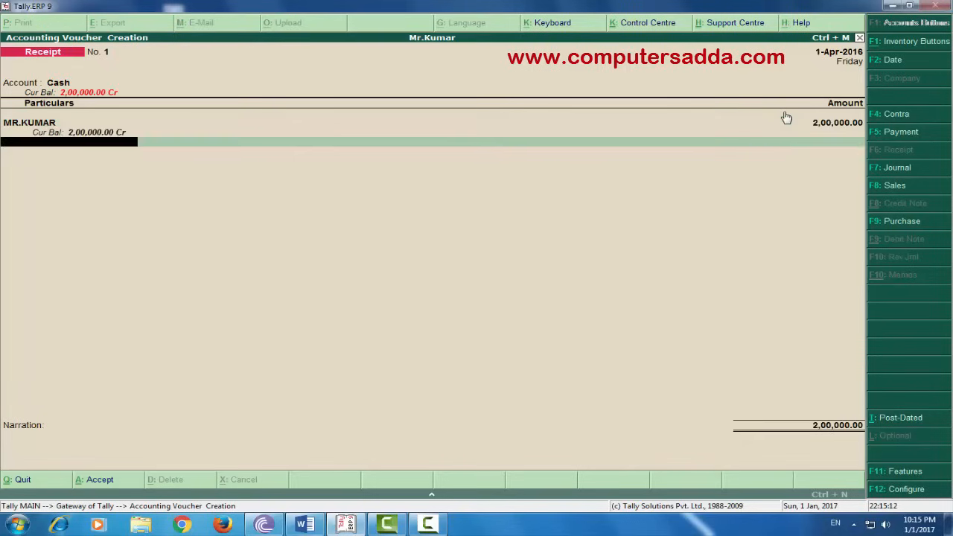
key("Return")
key("Return")
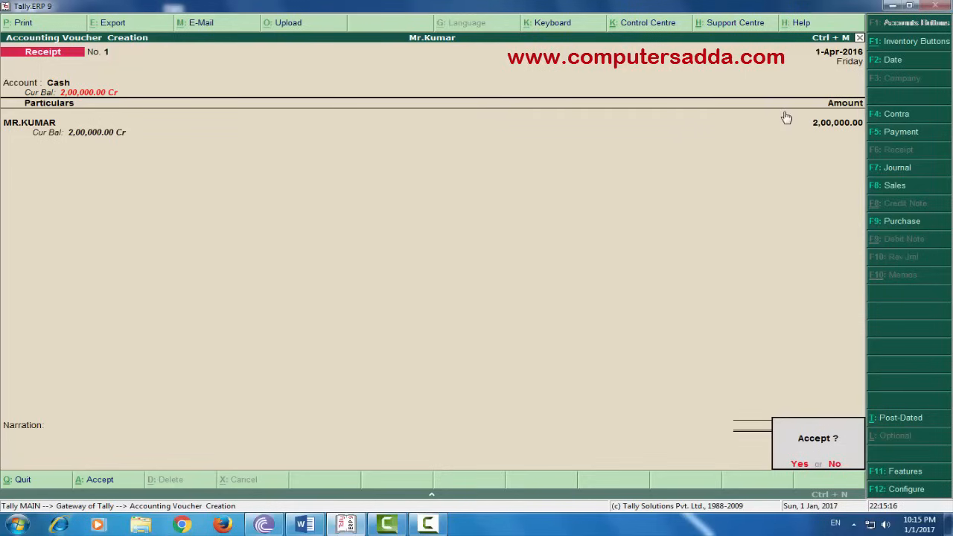
key("Return")
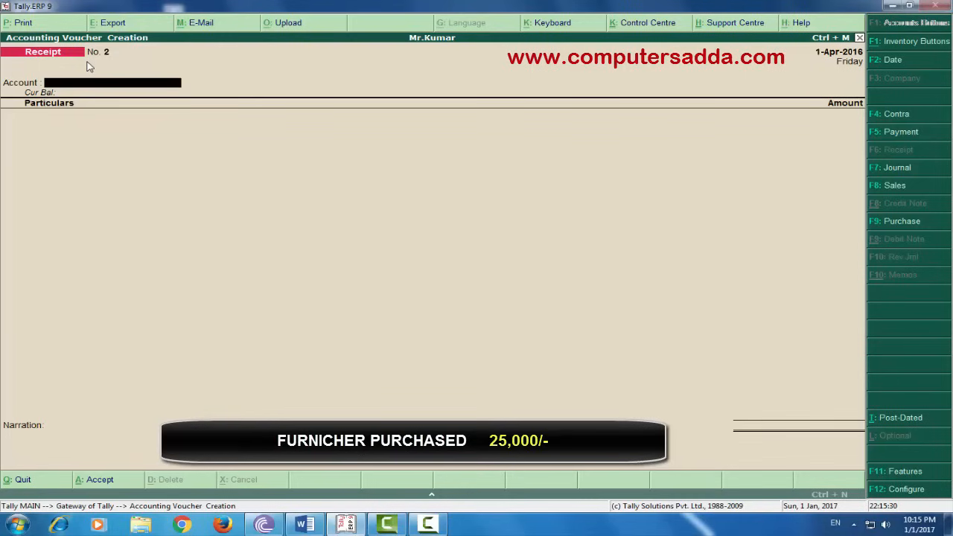
Step: Record a cash payment voucher of 25000 for the FURNICHER ledger and save it without a narration
key("F5")
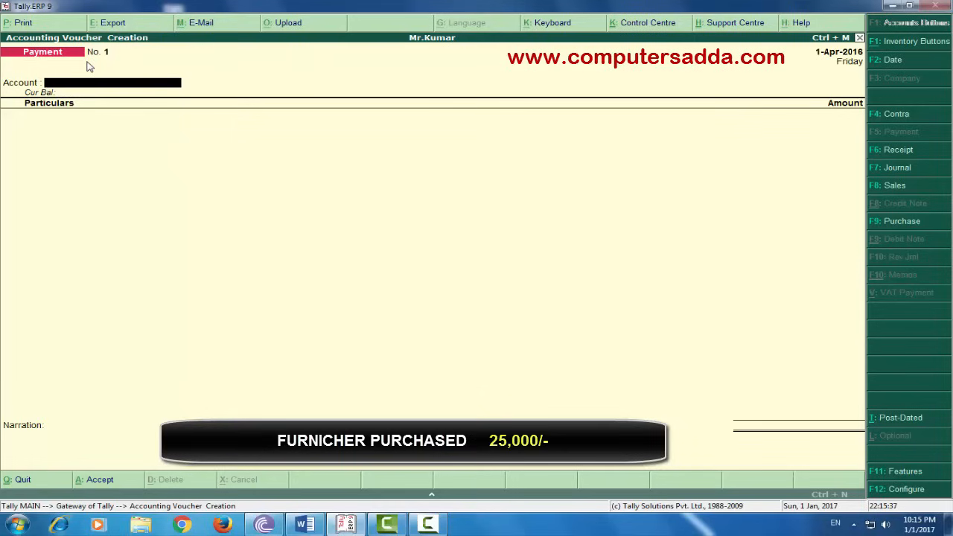
key("Return")
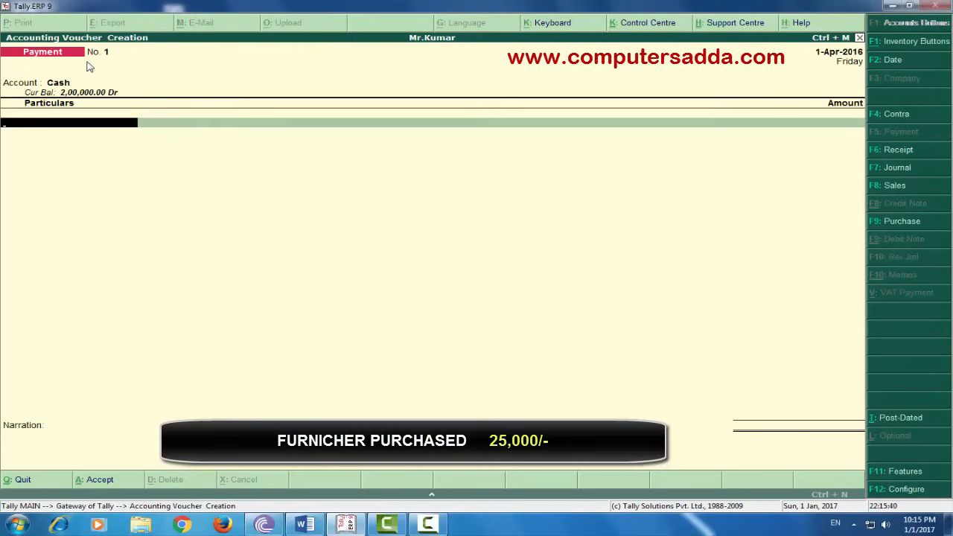
type("FU")
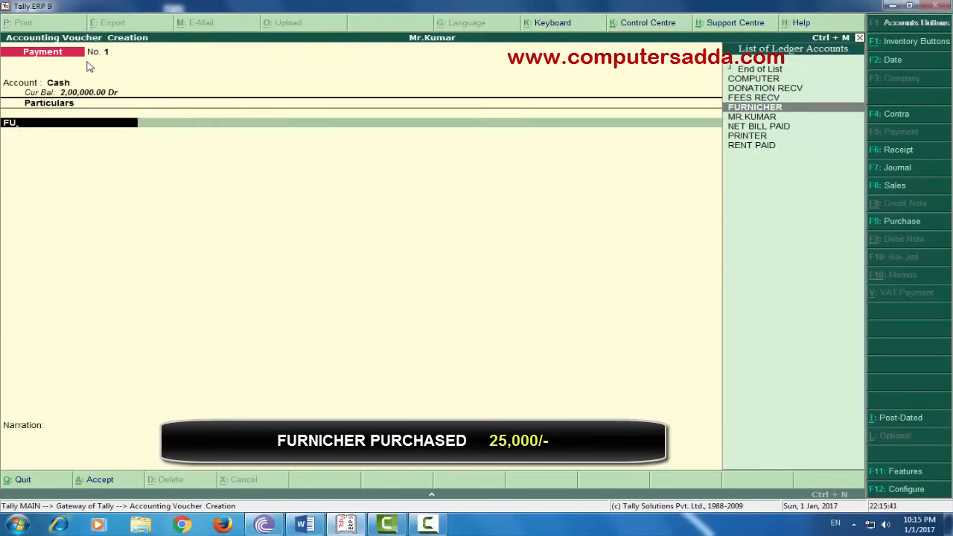
key("Return")
type("25000")
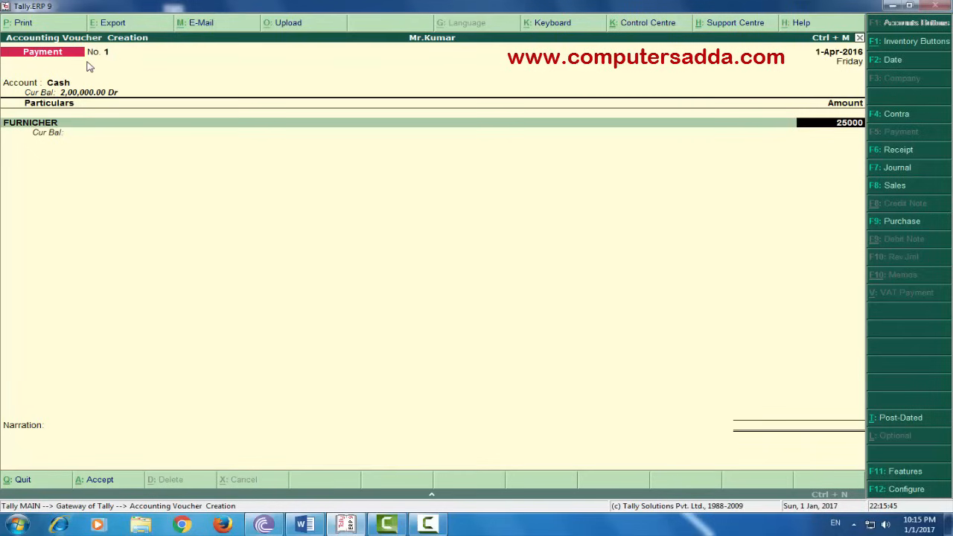
key("Return")
key("Return")
key("Return")
key("Return")
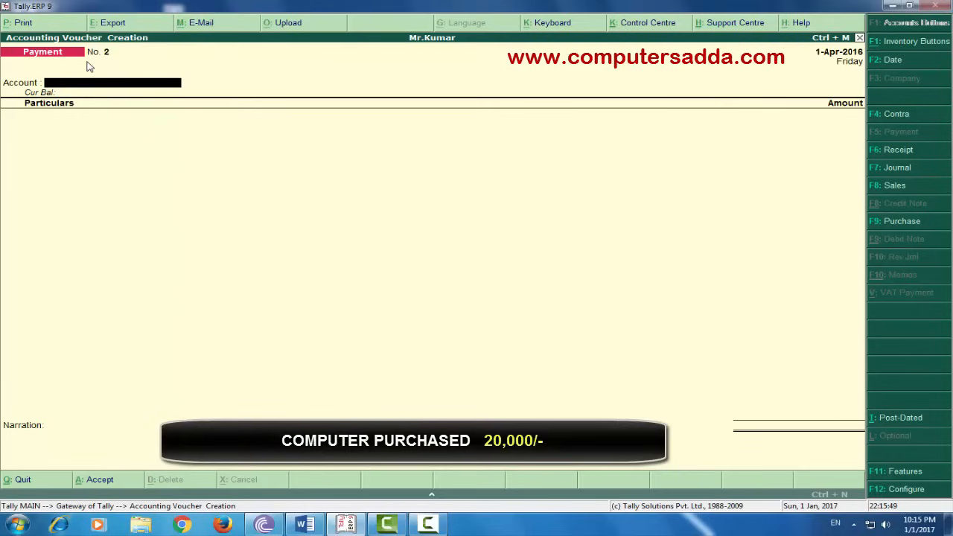
Step: Record a cash payment voucher of 20000 for the COMPUTER ledger and save it without a narration
key("Return")
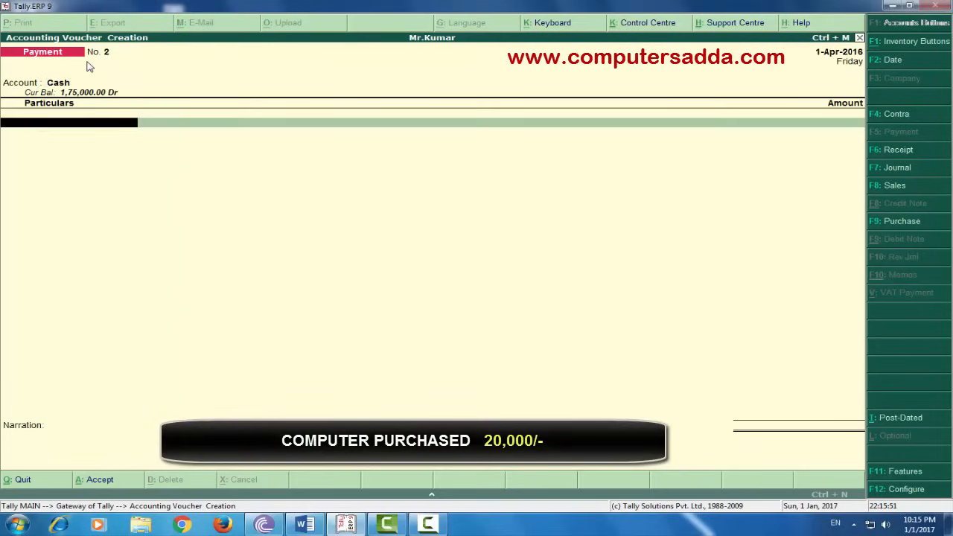
type("CO")
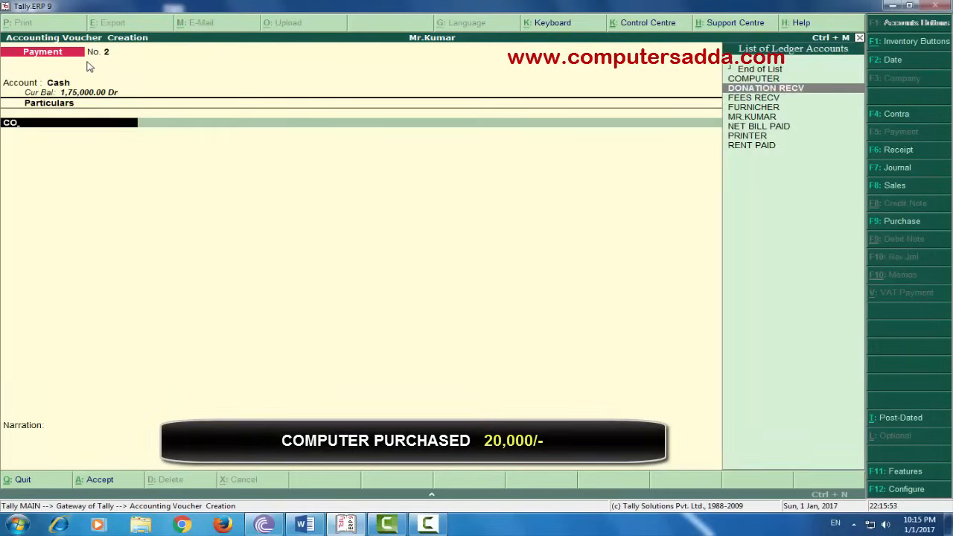
key("Return")
type("20000")
key("Return")
key("Return")
key("Return")
key("Return")
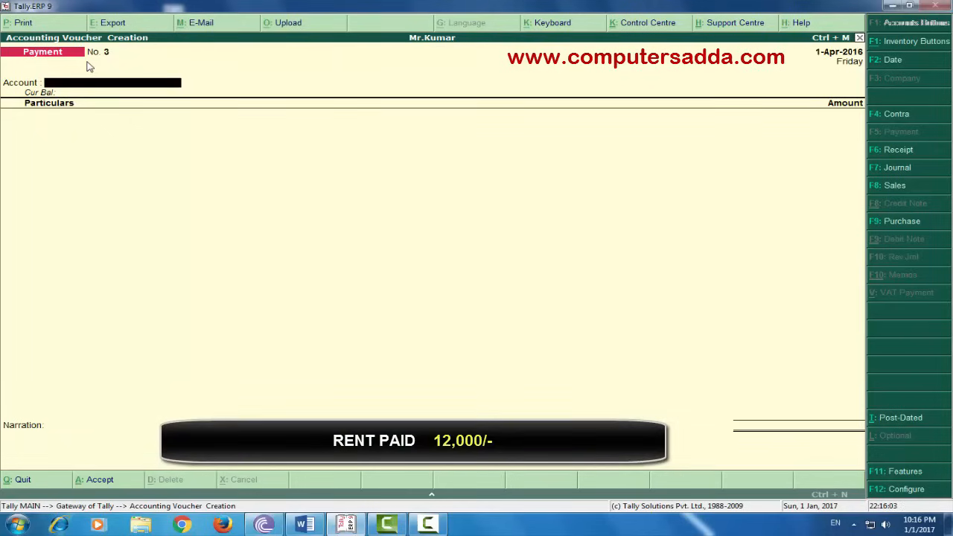
Step: Record a cash payment voucher of 12000 for the RENT PAID ledger and save it without a narration
key("Return")
type("RE")
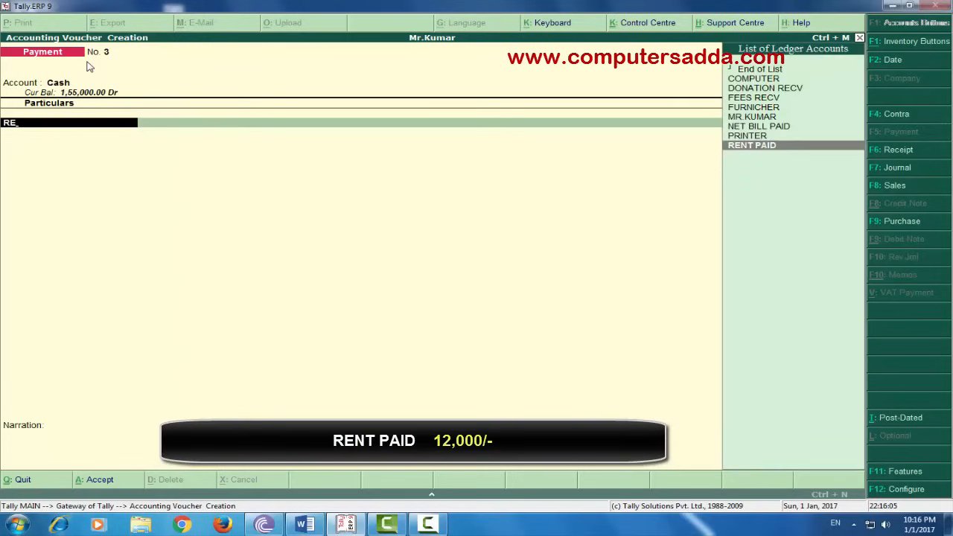
key("Return")
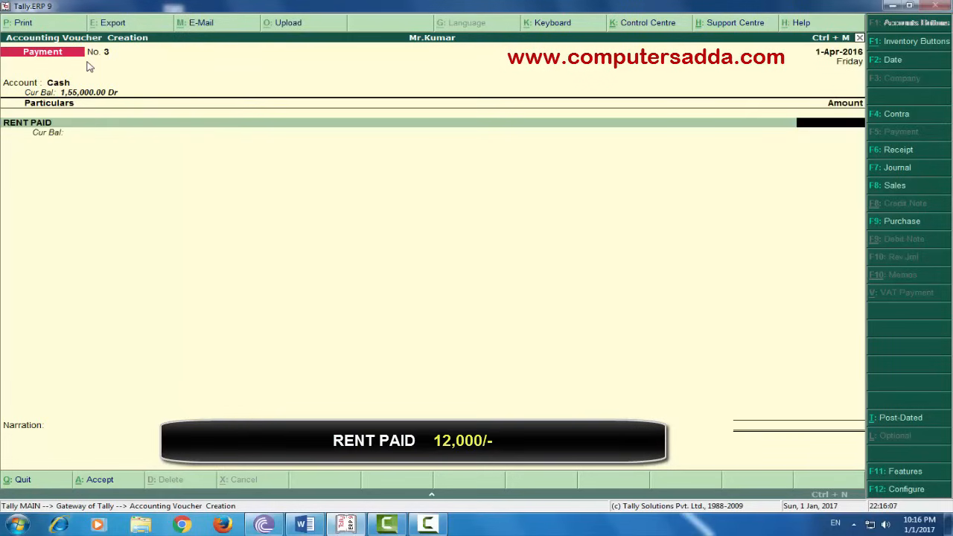
type("12000")
key("Return")
key("Return")
key("Return")
key("Return")
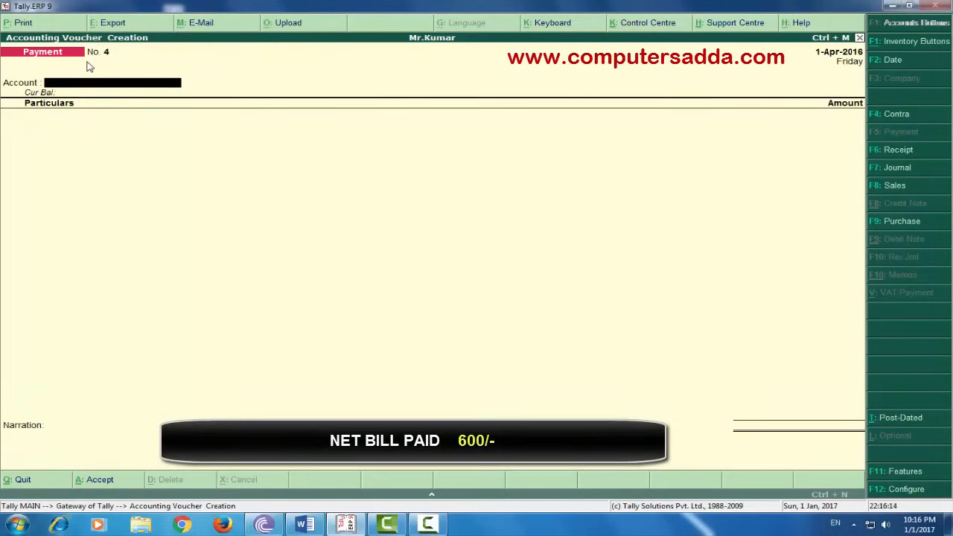
Step: Record a cash payment voucher of 600 for the NET BILL PAID ledger and save it without a narration
key("Return")
type("NE")
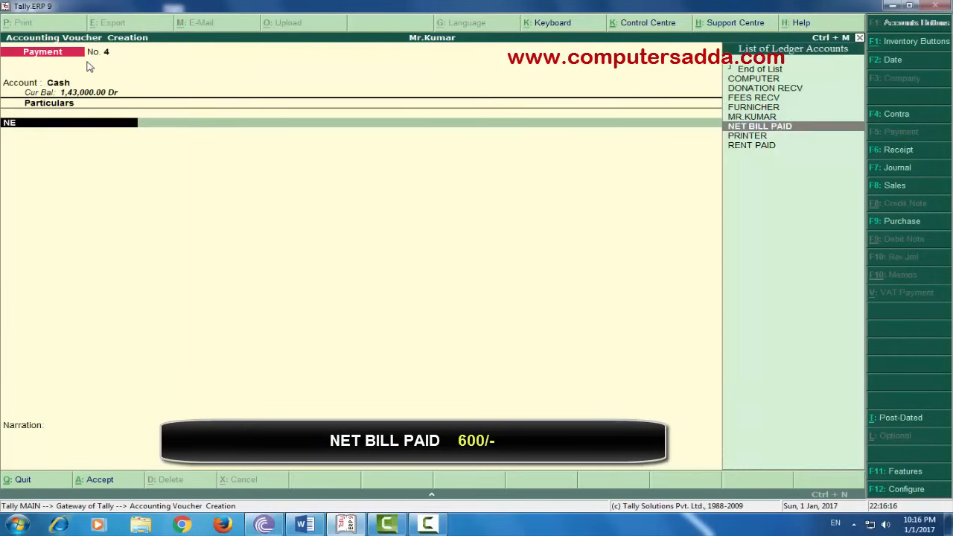
key("Return")
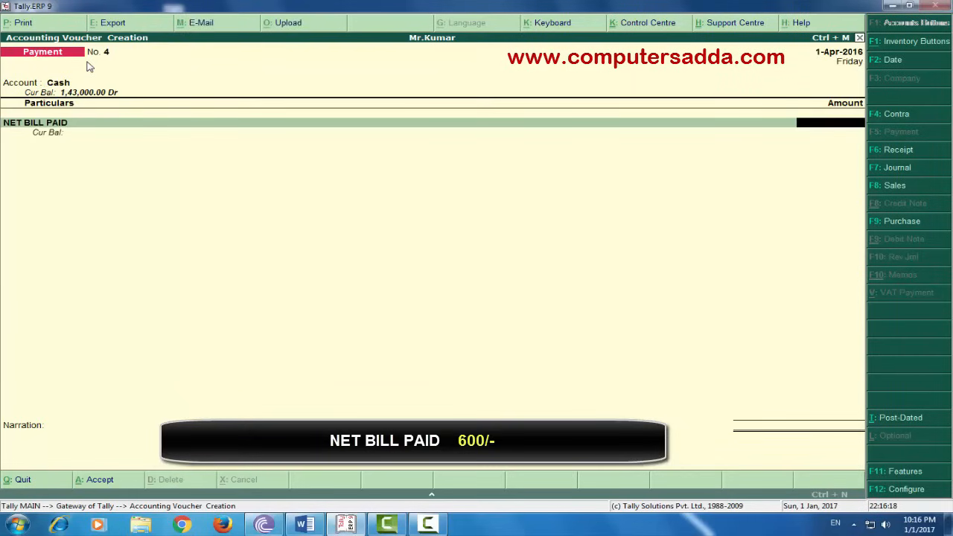
type("600")
key("Return")
key("Return")
key("Return")
key("Return")
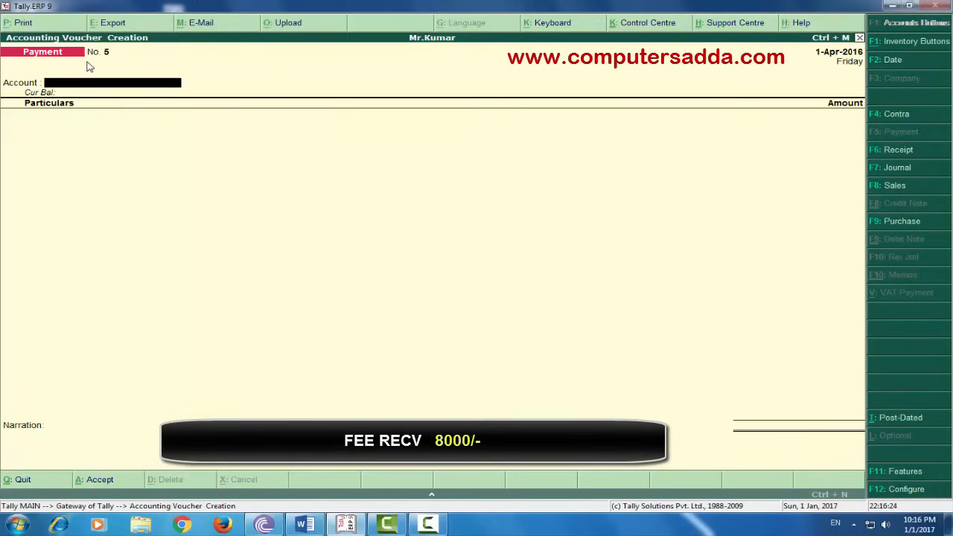
Step: Record a cash receipt voucher of 8000 for the FEES RECV ledger and save it without a narration
key("F6")
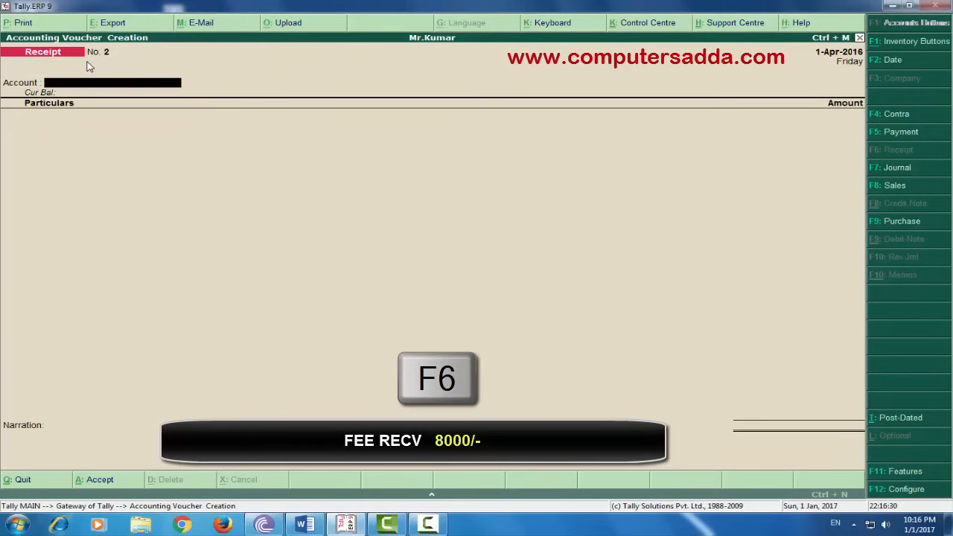
key("Return")
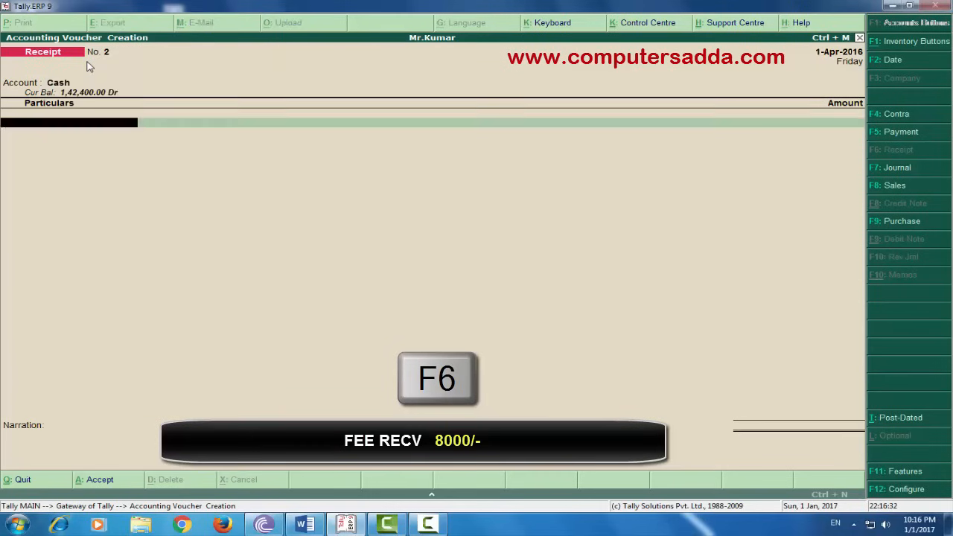
type("F")
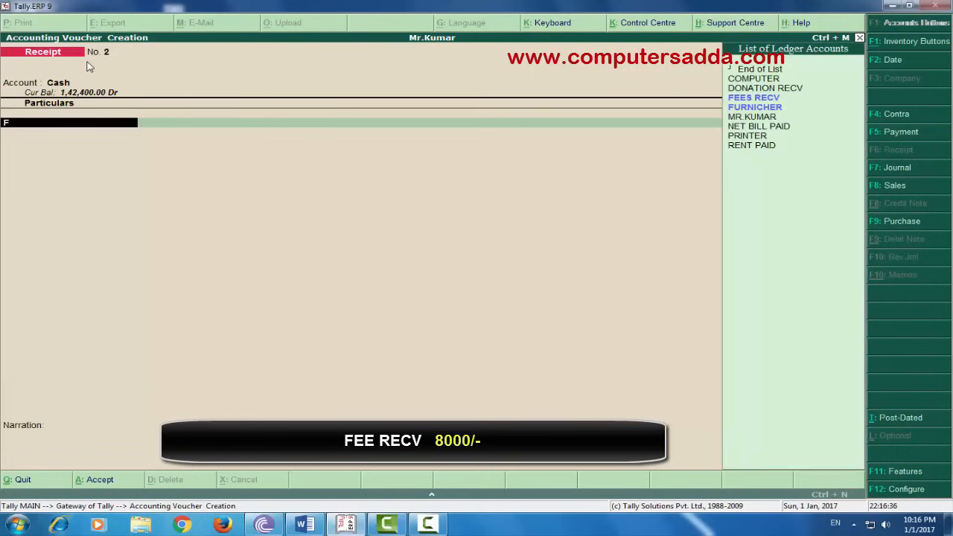
type("E")
key("Return")
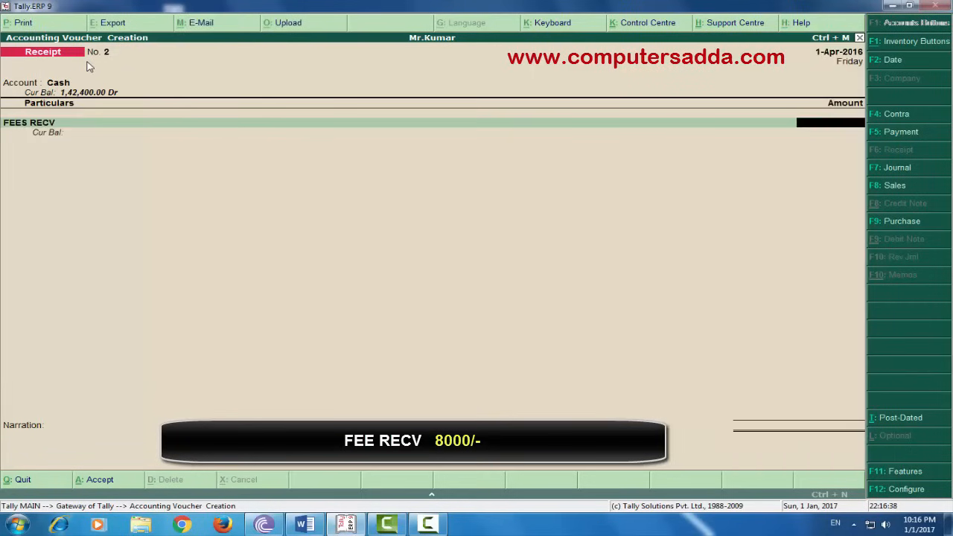
type("8000")
key("Return")
key("Return")
key("Return")
key("Return")
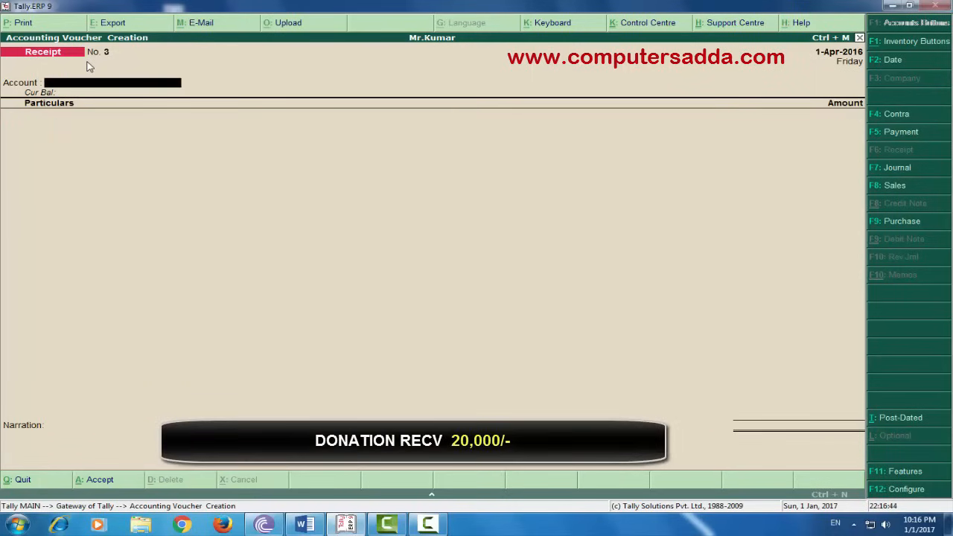
Step: Record a cash receipt voucher of 20000 for the DONATION RECV ledger and save it without a narration
key("Return")
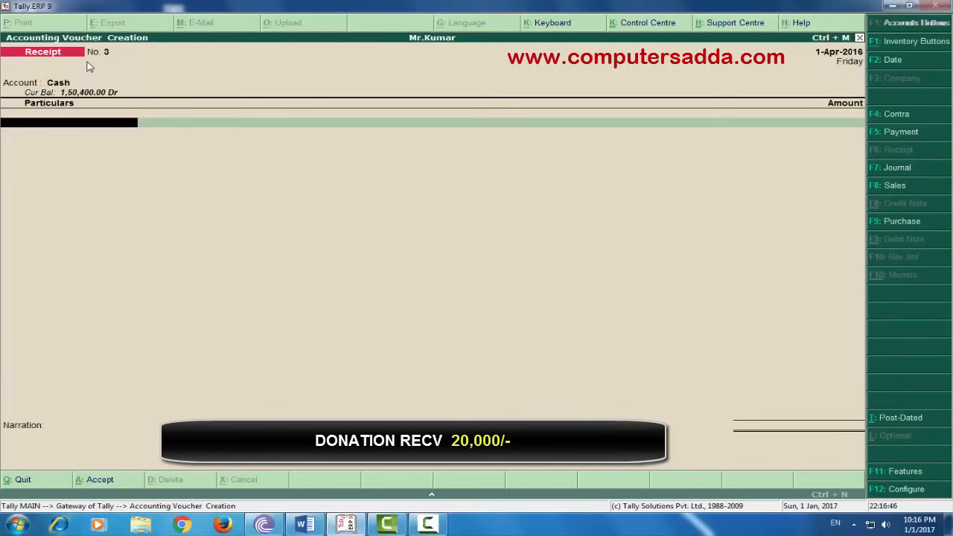
type("DO")
key("Return")
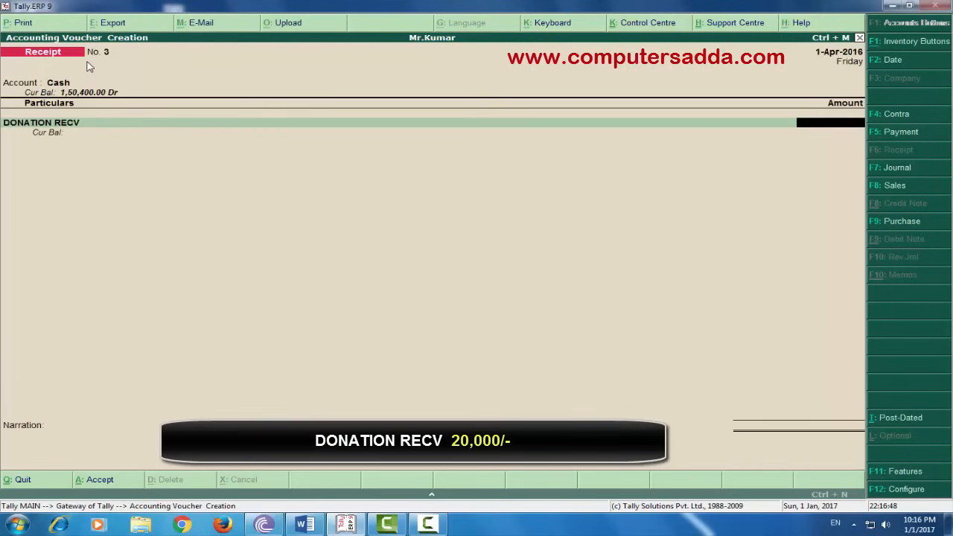
type("20000")
key("Return")
key("Return")
key("Return")
key("Return")
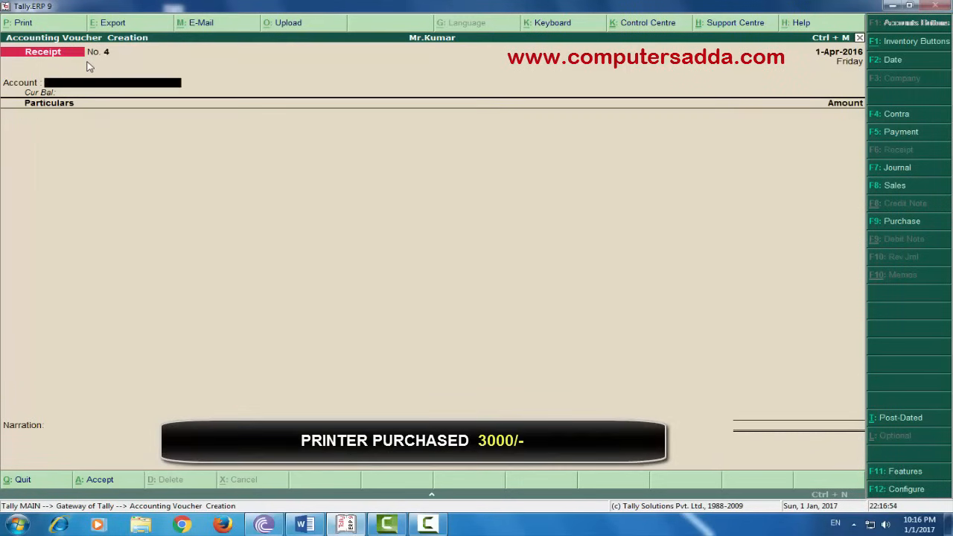
Step: Record a cash payment voucher of 3000 for the PRINTER ledger and save it without a narration
key("F5")
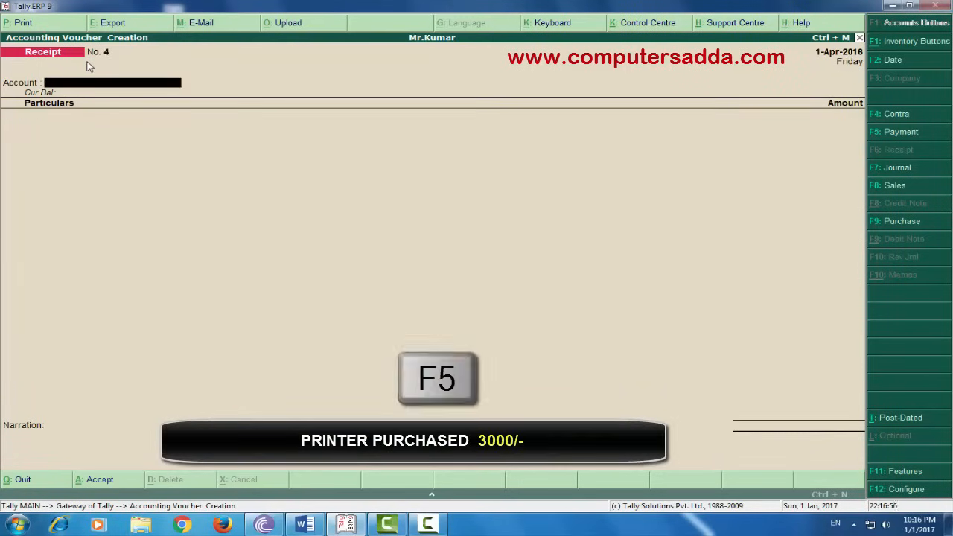
key("Return")
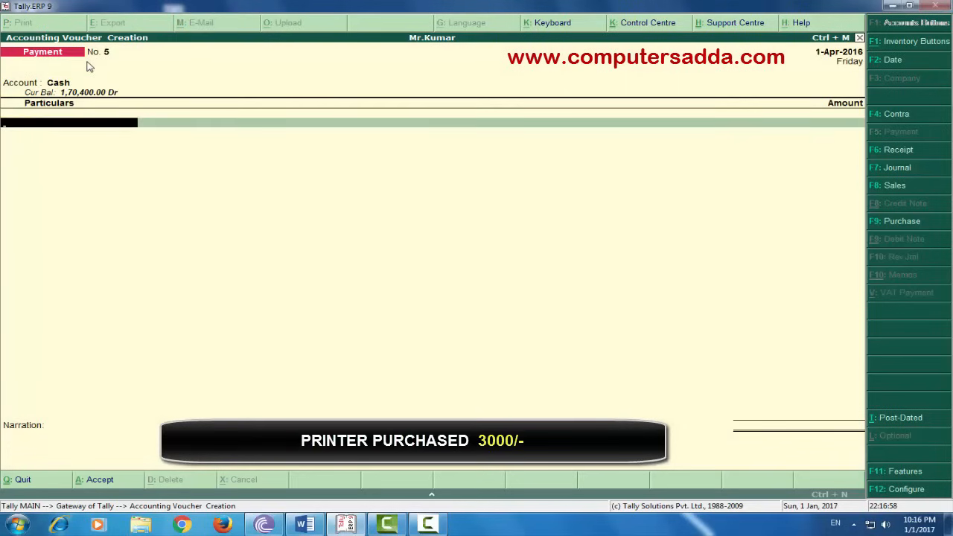
type("PR")
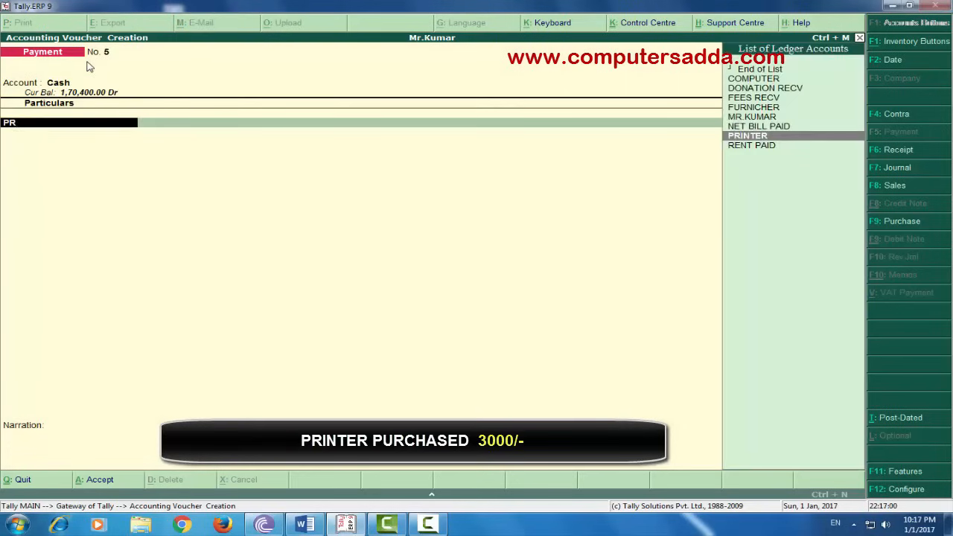
key("Return")
type("3000")
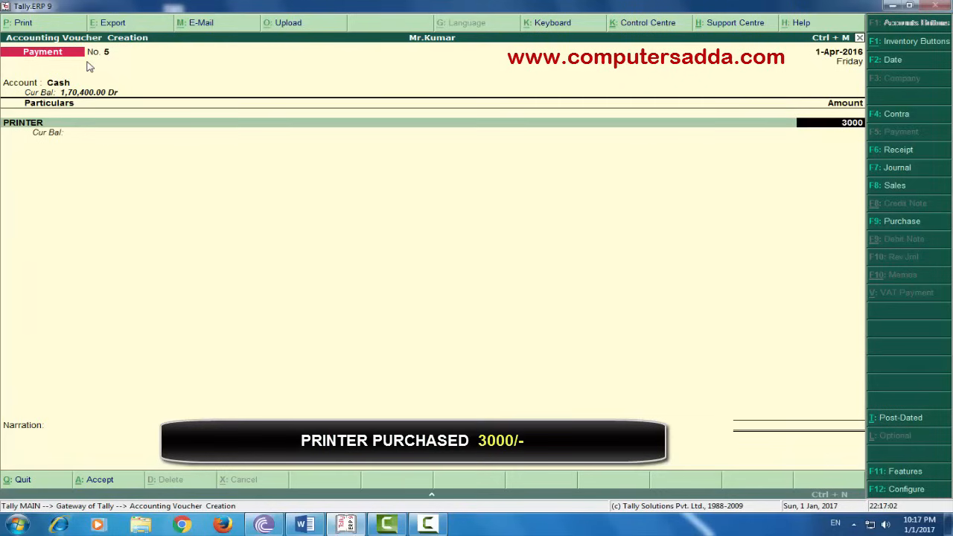
key("Return")
key("Return")
key("Return")
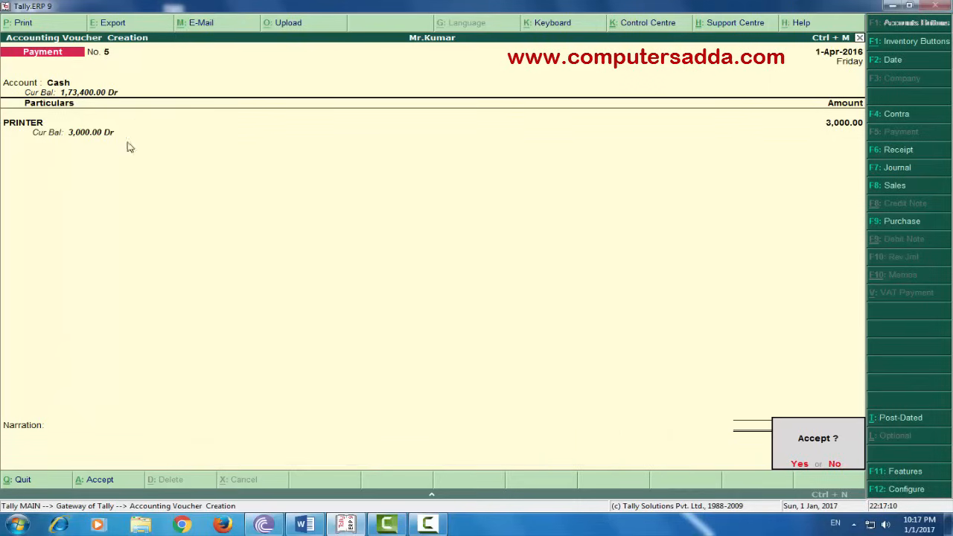
key("Return")
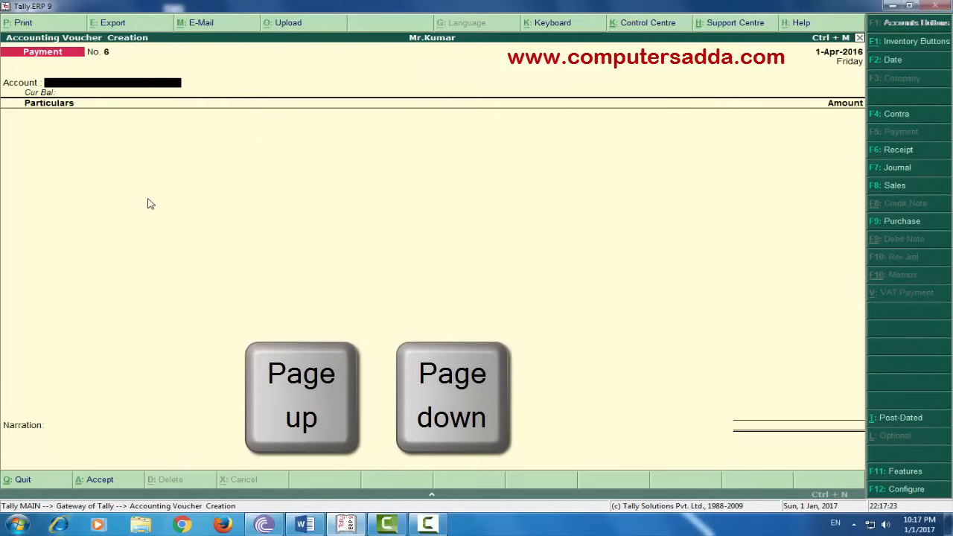
Step: Review the saved receipt and payment vouchers one by one back to the first receipt, and return to the blank payment voucher
key("Page_Up")
key("Page_Up")
key("Page_Up")
key("Page_Up")
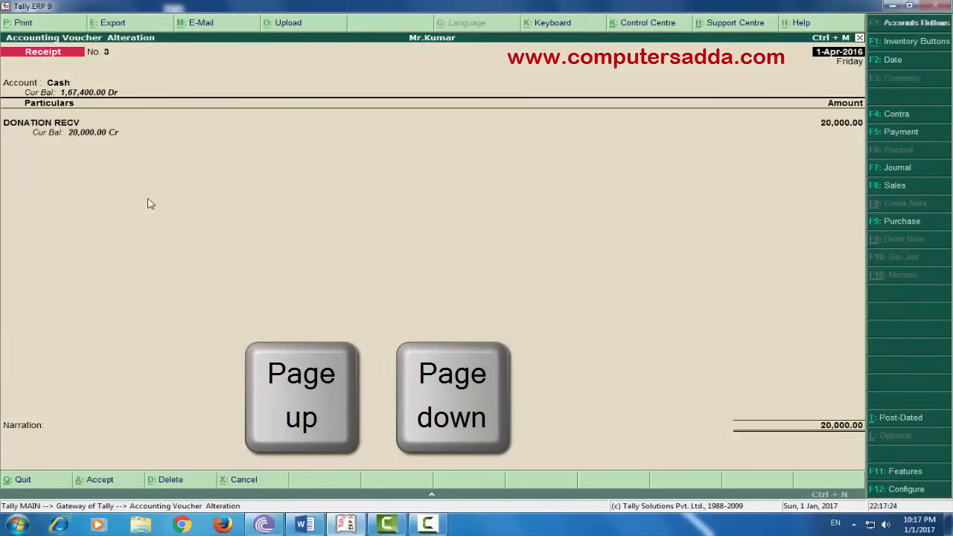
key("Page_Up")
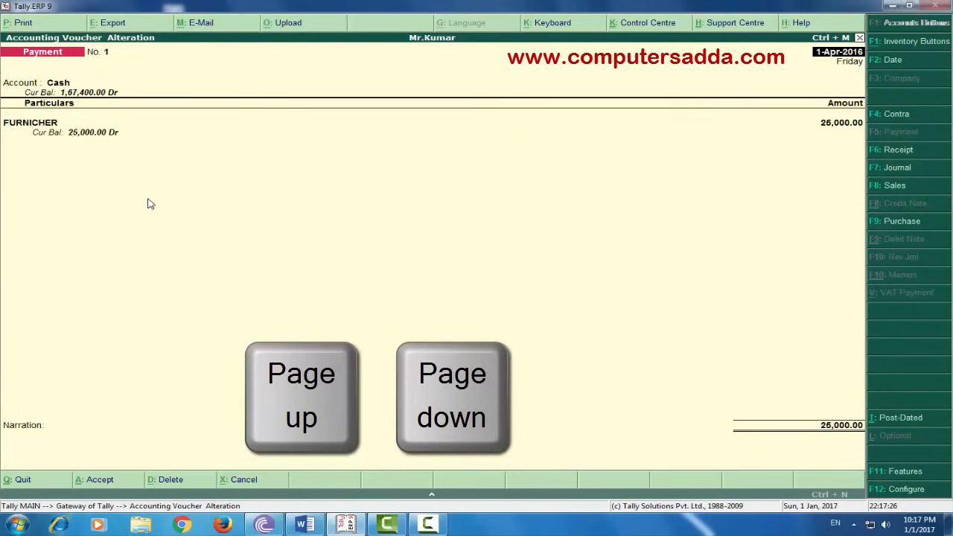
key("Page_Up")
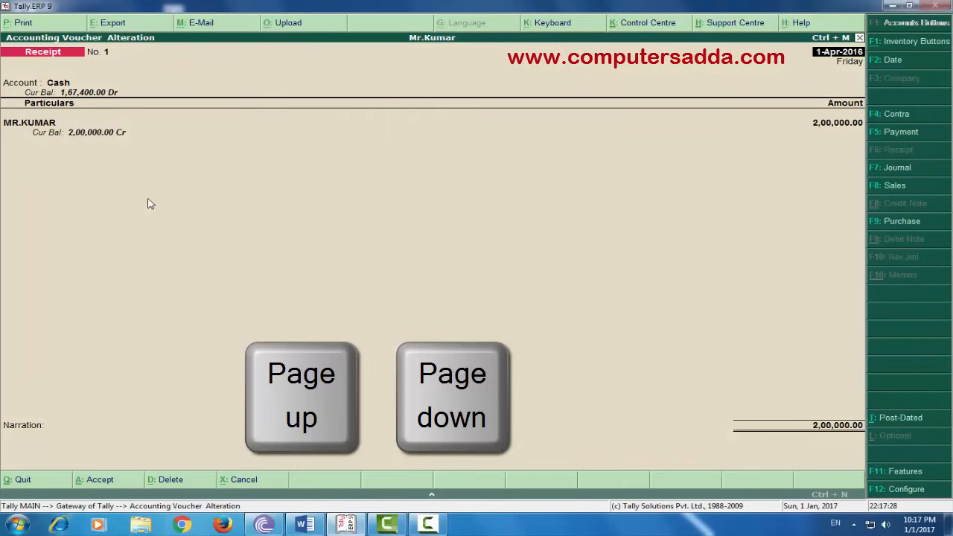
key("Page_Down")
key("Page_Down")
key("Page_Down")
key("Page_Down")
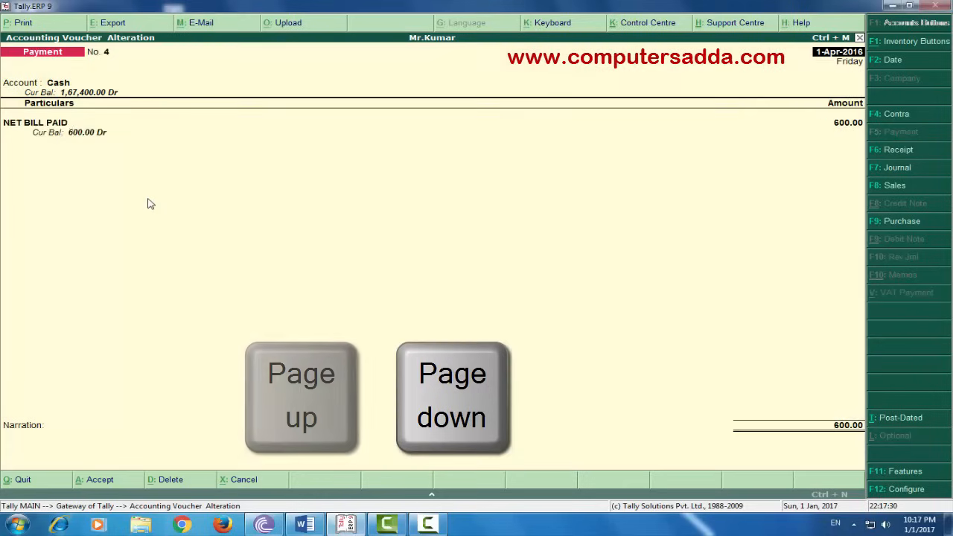
key("Page_Up")
key("Page_Up")
key("Page_Up")
key("Page_Down")
key("Page_Down")
key("Page_Down")
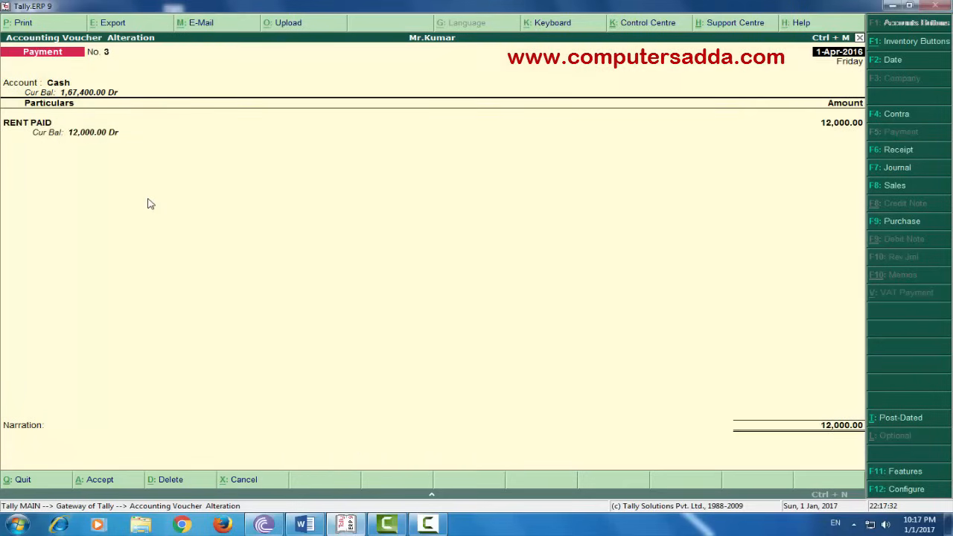
key("Page_Down")
key("Page_Down")
key("Escape")
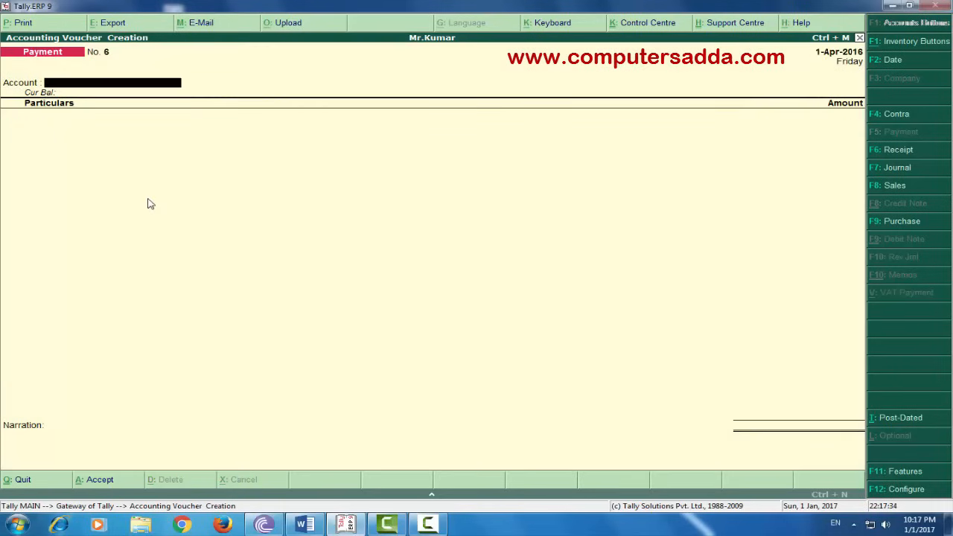
Step: Quit voucher entry and open the company's Balance Sheet report
key("Escape")
key("Return")
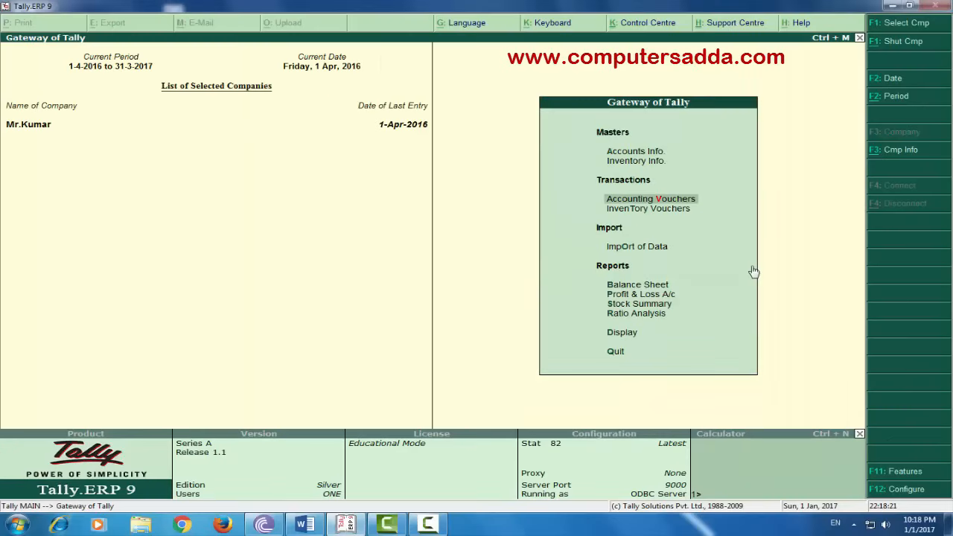
key("Down")
key("Down")
key("Down")
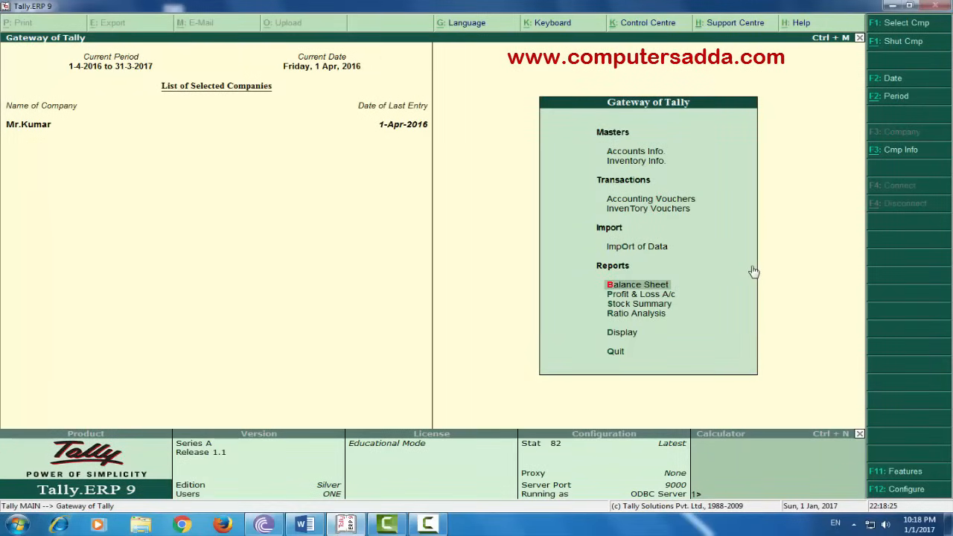
key("Return")
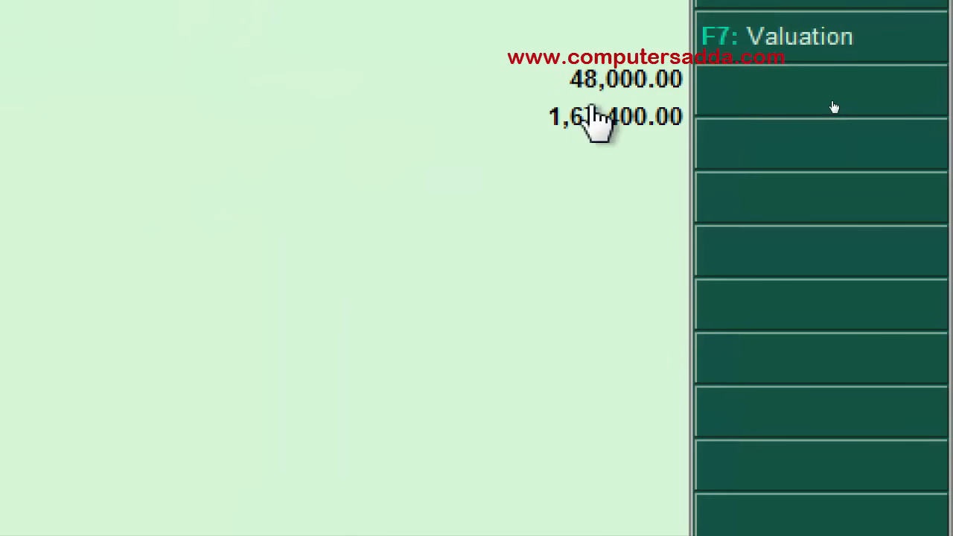
Step: Examine the ledger breakdown of Fixed Assets in the Balance Sheet and return to the report
left_click(470, 109)
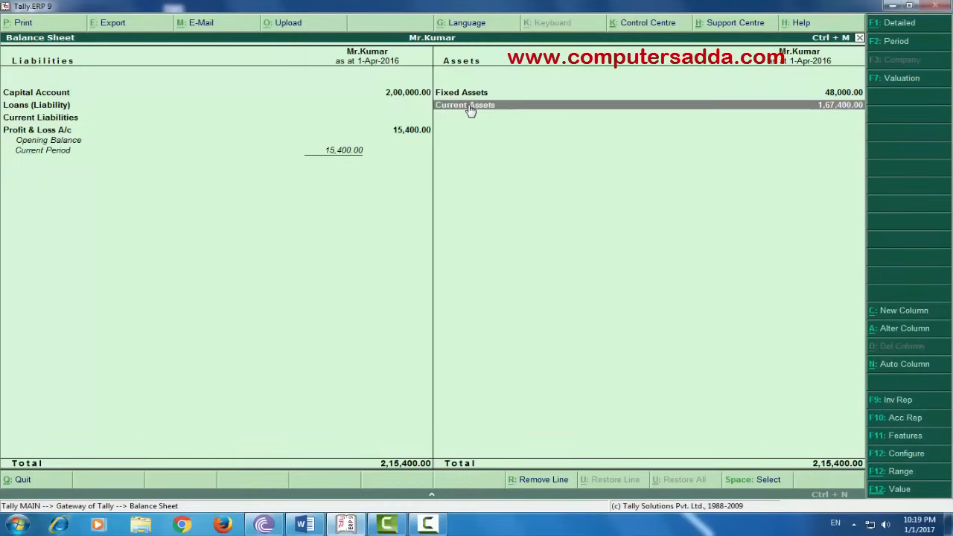
left_click(471, 95)
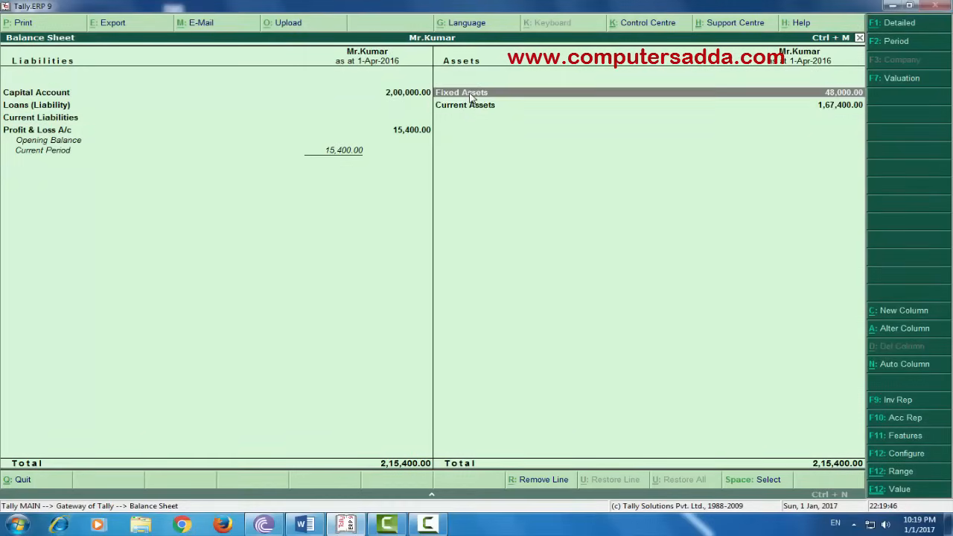
left_click(470, 95)
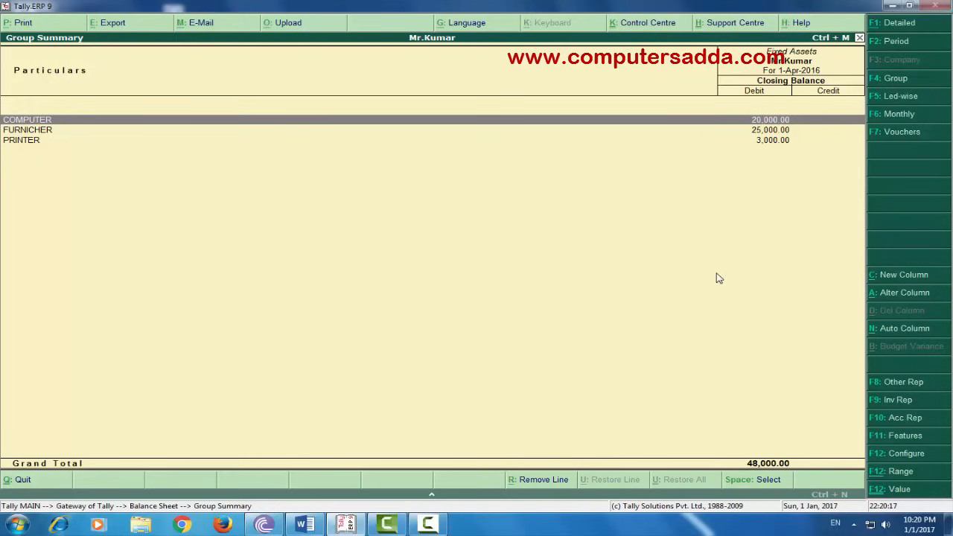
key("Escape")
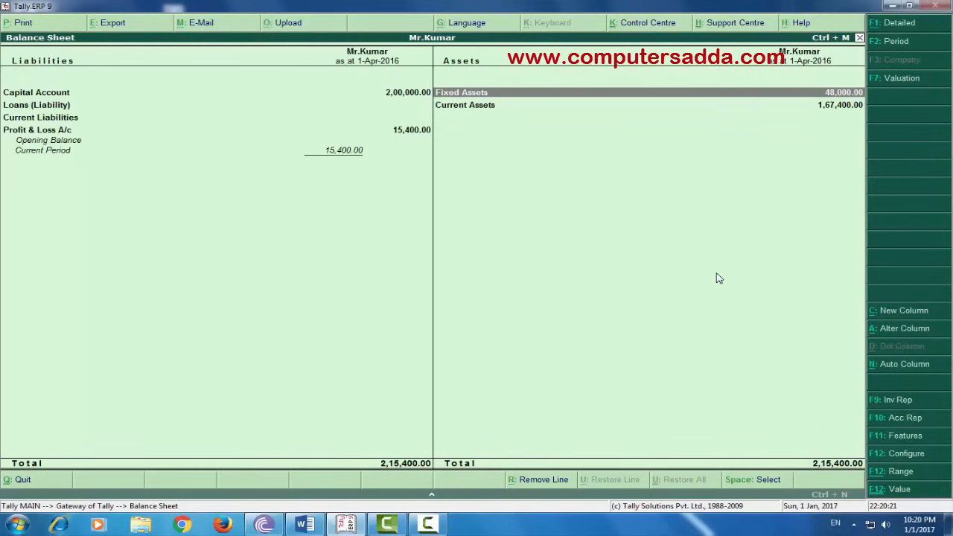
Step: Examine the group summary of Current Assets and close the Balance Sheet to return to the Gateway of Tally
key("Down")
key("Return")
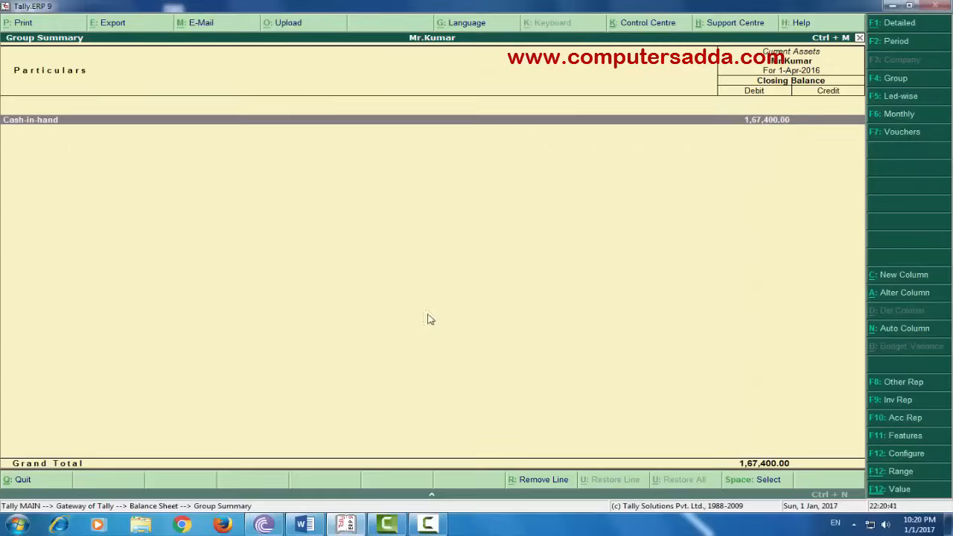
key("Escape")
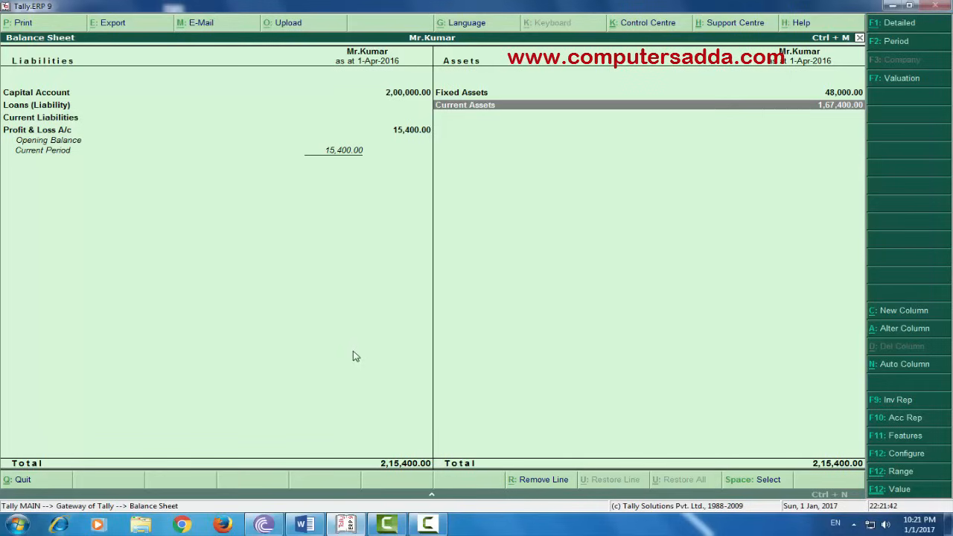
key("Escape")
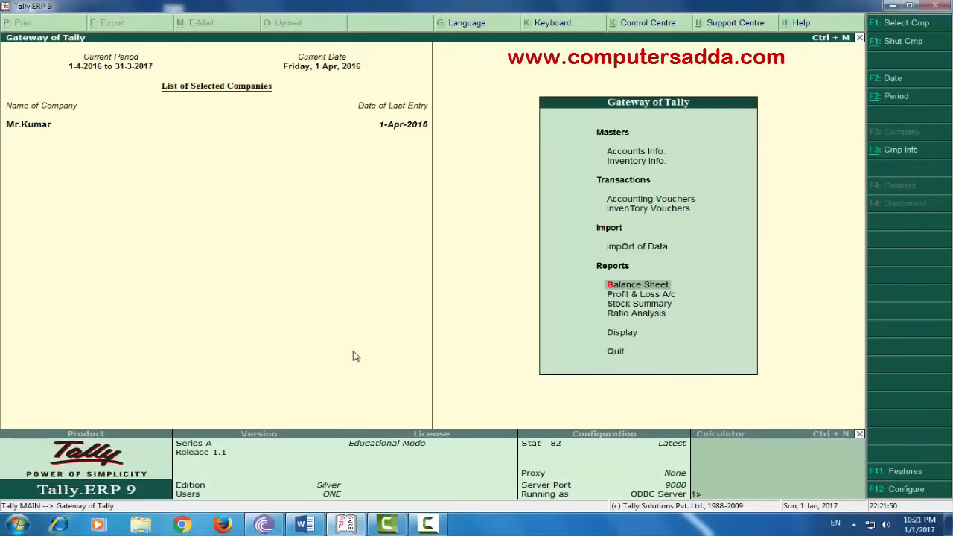